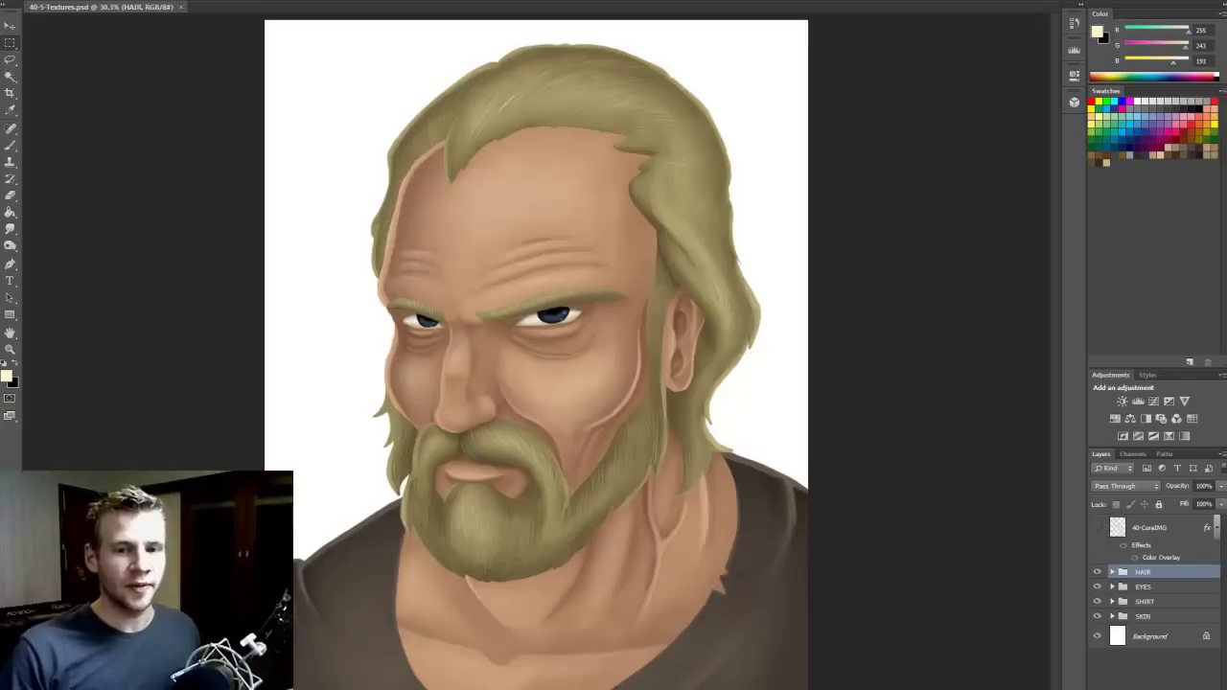
# Switch to the CORE texture folder and place the FabricPlain0059_3_L image into the portrait document
pyautogui.moveTo(1226, 86); pyautogui.dragTo(993, 41)
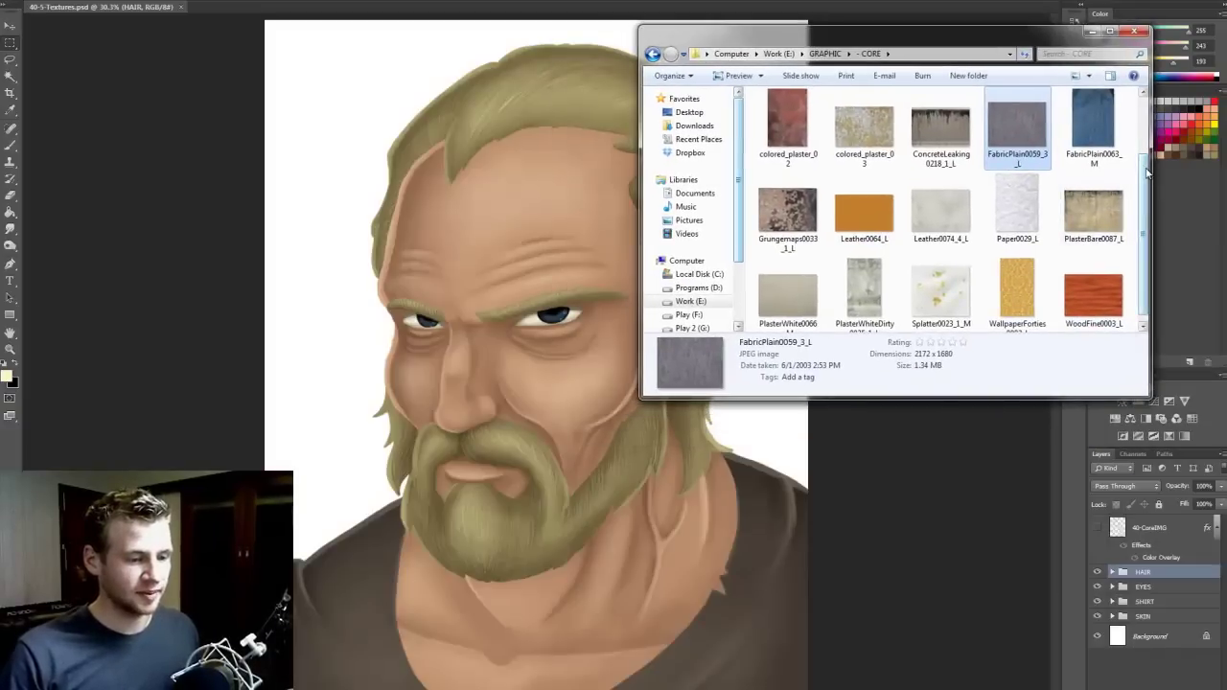
pyautogui.moveTo(1146, 171)
pyautogui.mouseDown()
pyautogui.moveTo(1146, 153)
pyautogui.moveTo(1145, 170)
pyautogui.mouseUp()
pyautogui.click(947, 206)
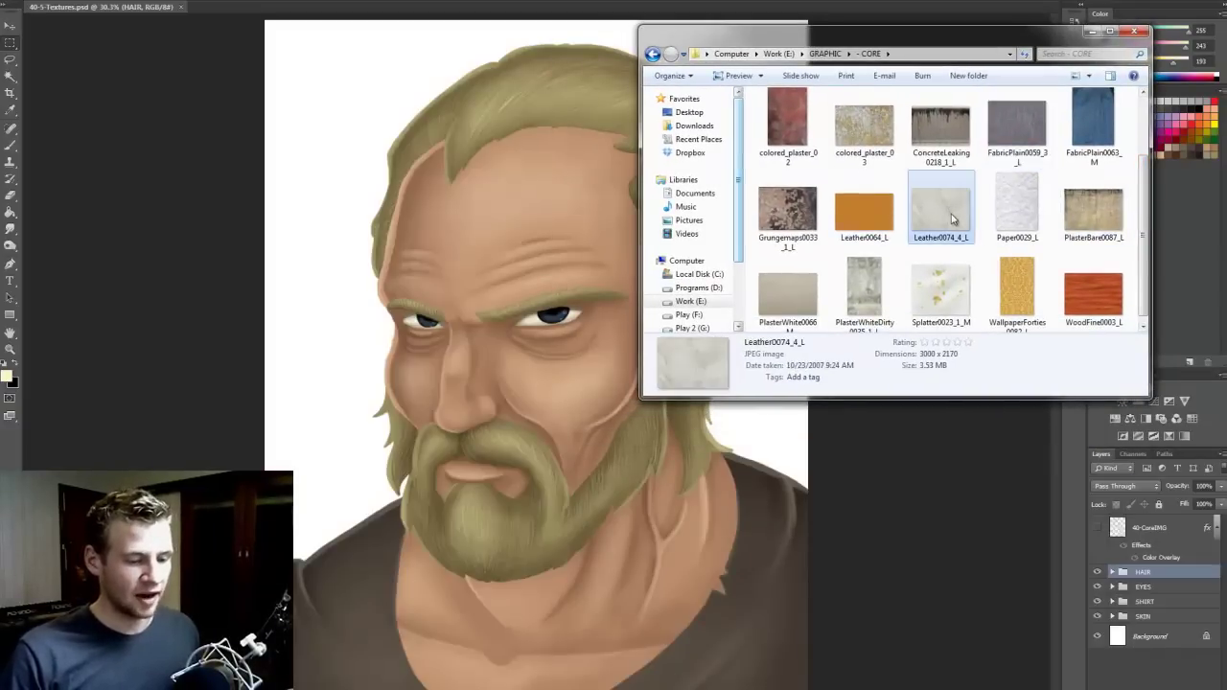
pyautogui.click(795, 213)
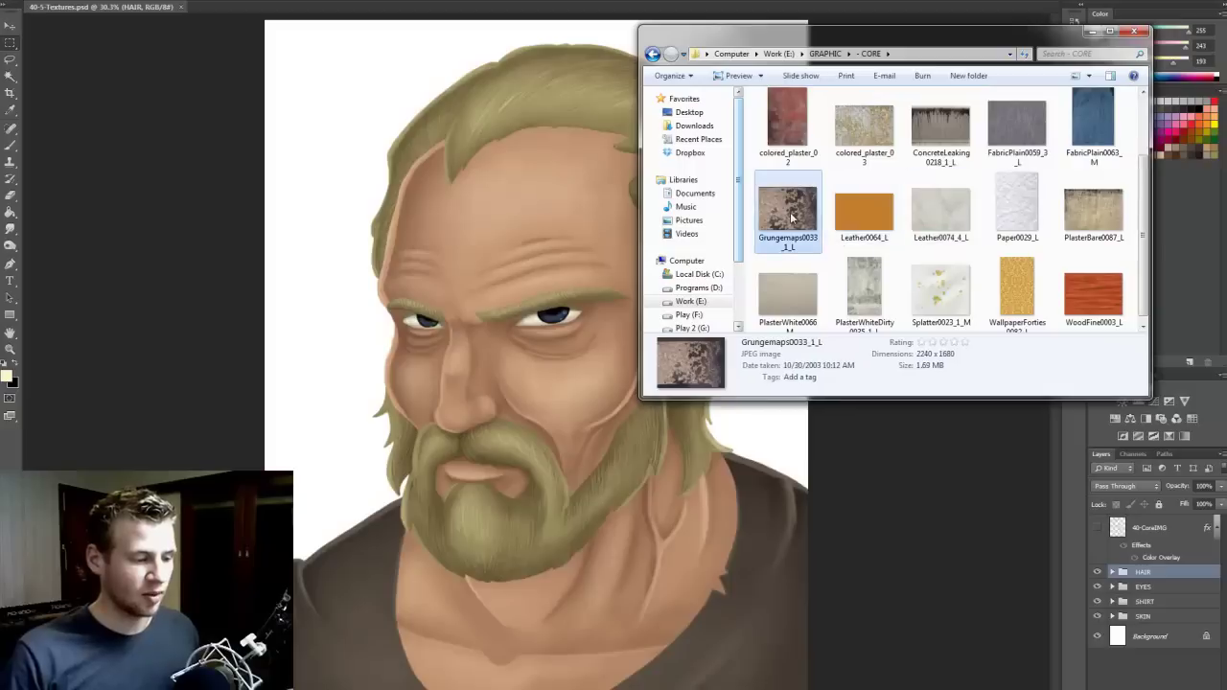
pyautogui.click(935, 213)
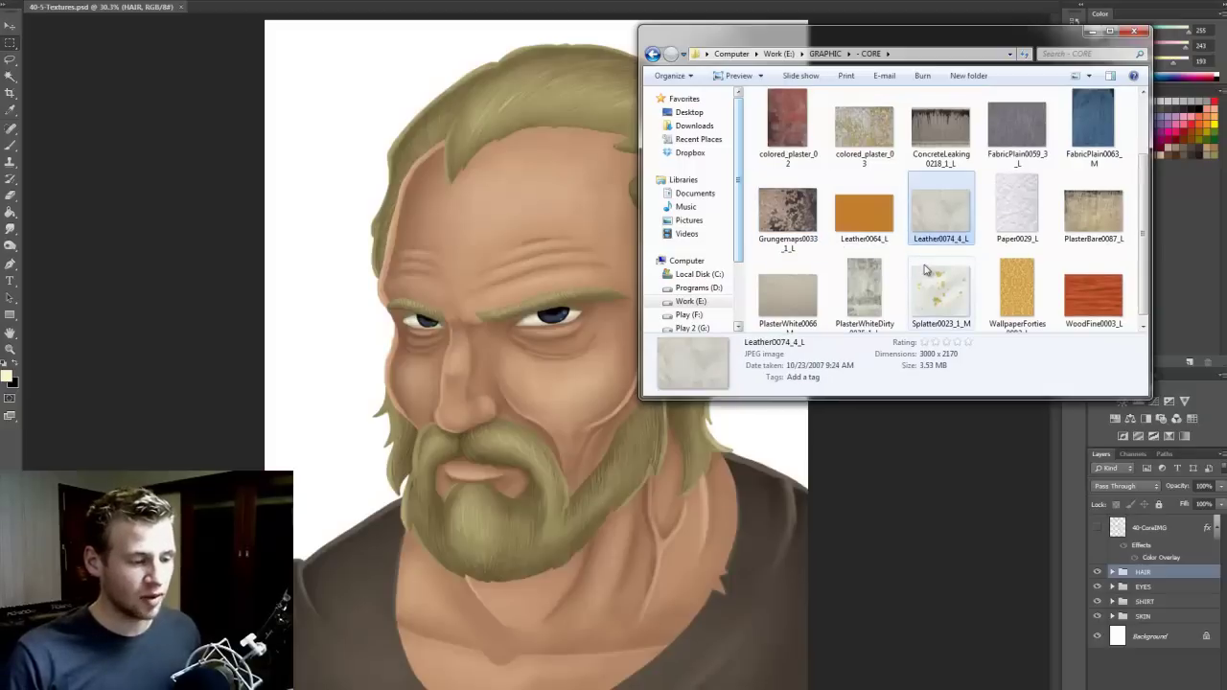
pyautogui.click(1017, 154)
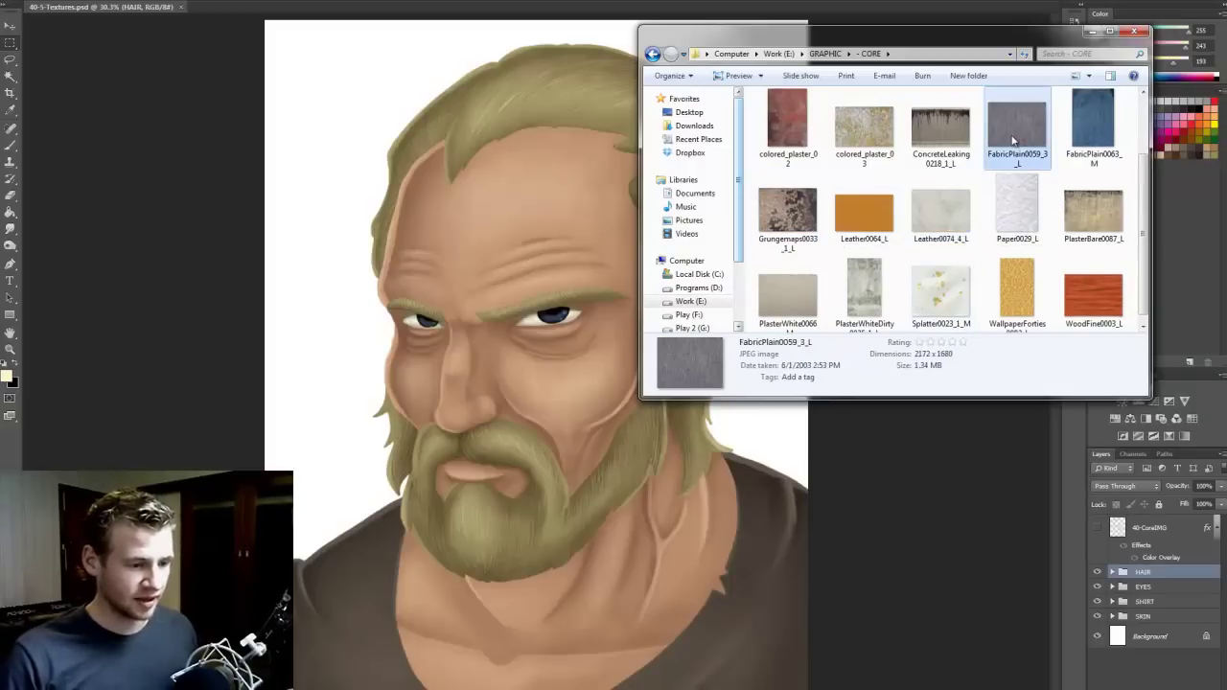
pyautogui.moveTo(1013, 141); pyautogui.dragTo(489, 522)
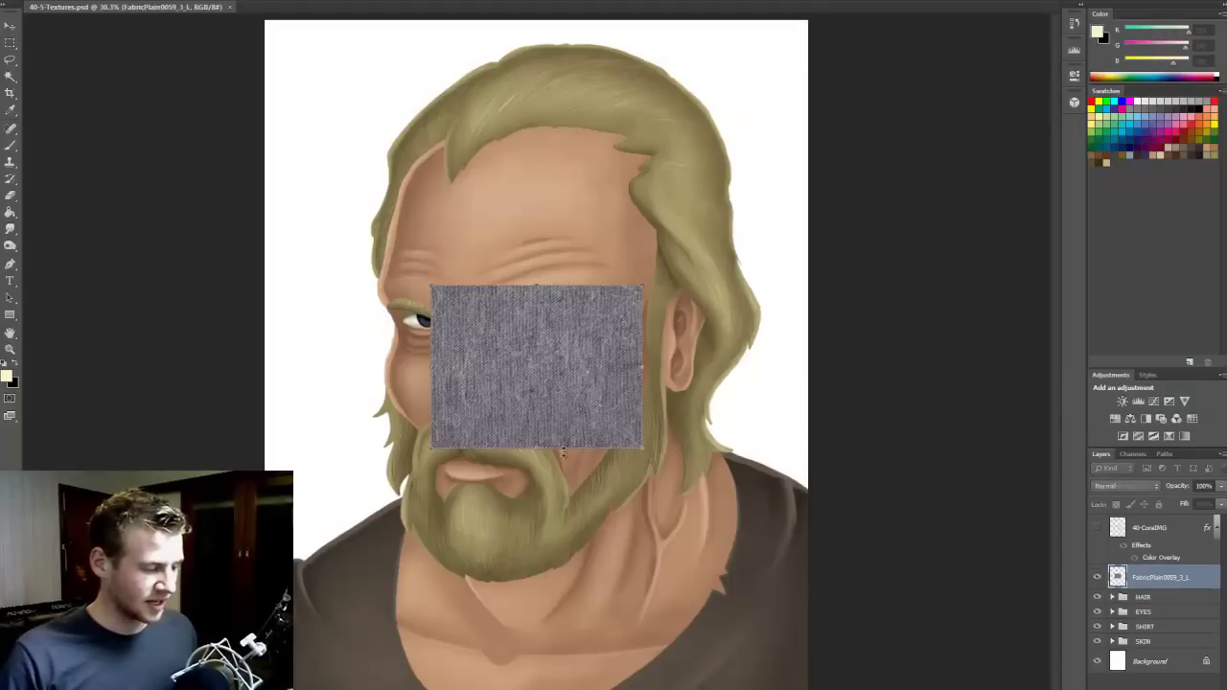
# Rotate the placed fabric texture a quarter turn and enlarge it over the shirt on the left side of the portrait
pyautogui.moveTo(602, 365); pyautogui.dragTo(517, 538)
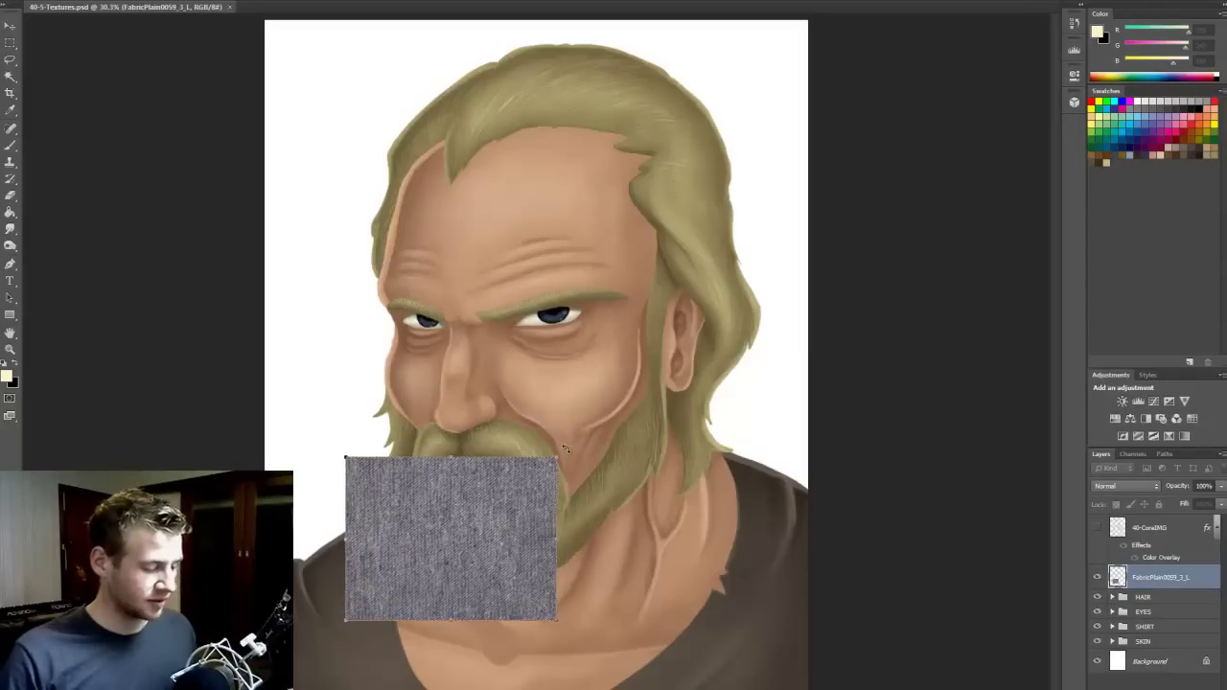
pyautogui.moveTo(566, 449); pyautogui.dragTo(537, 651)
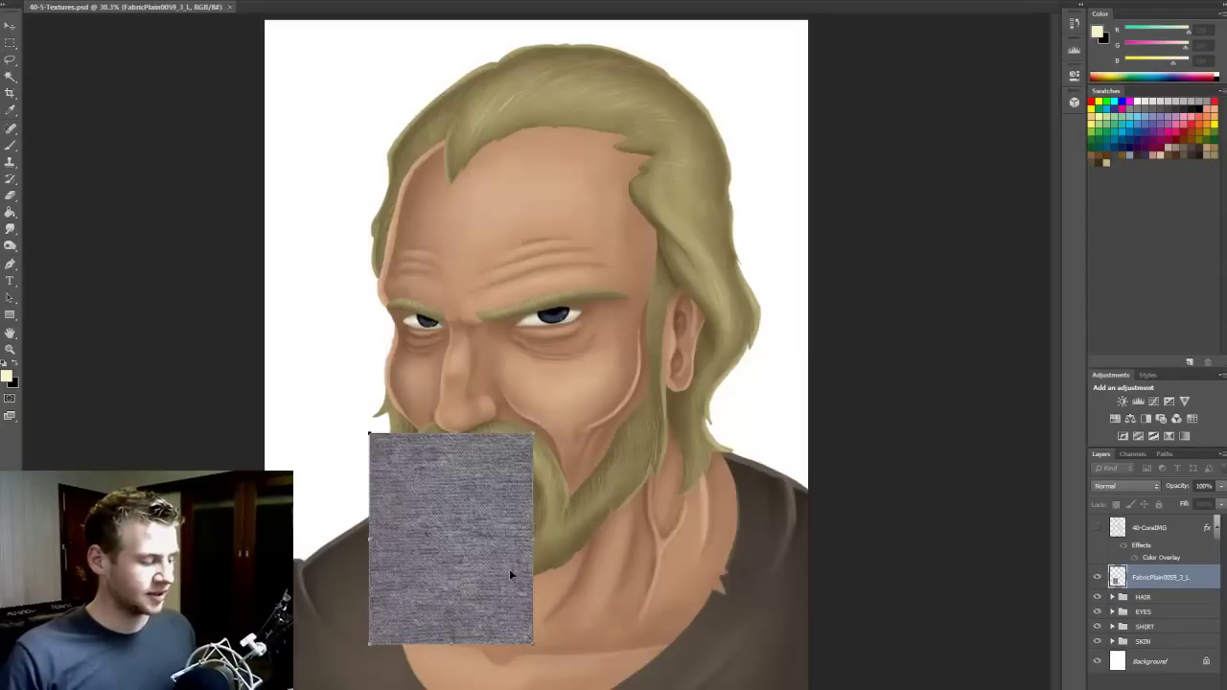
pyautogui.moveTo(484, 544); pyautogui.dragTo(391, 619)
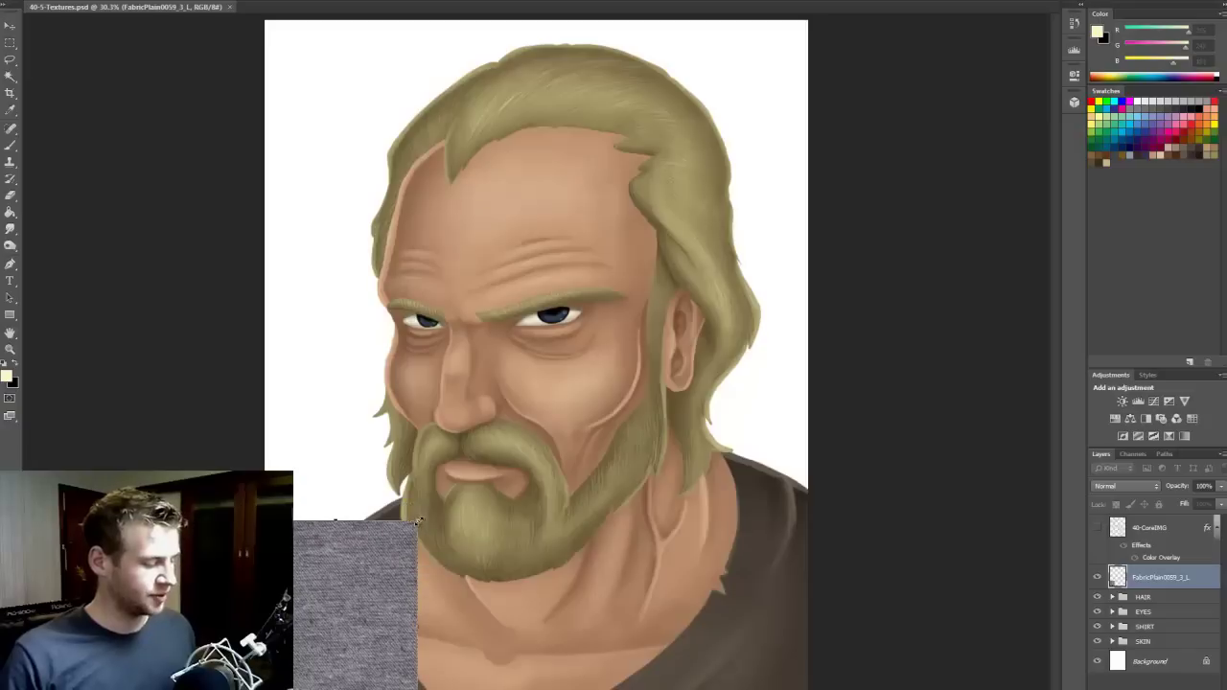
pyautogui.moveTo(418, 521); pyautogui.dragTo(476, 471)
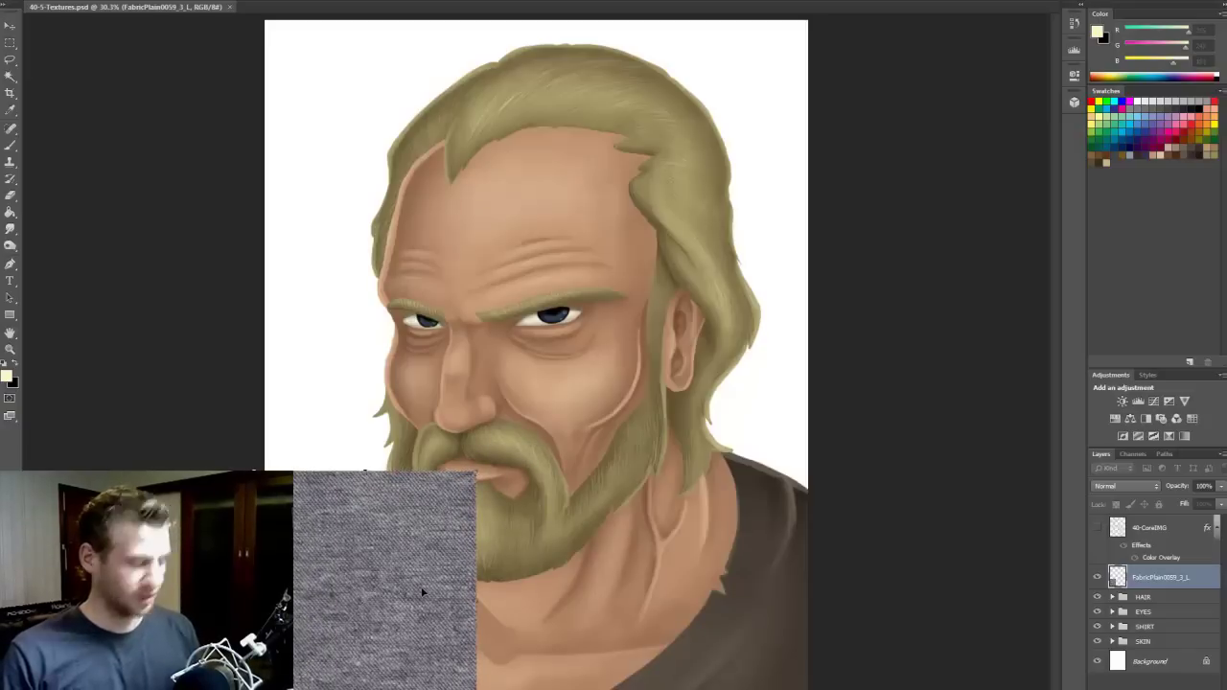
pyautogui.press('Return')
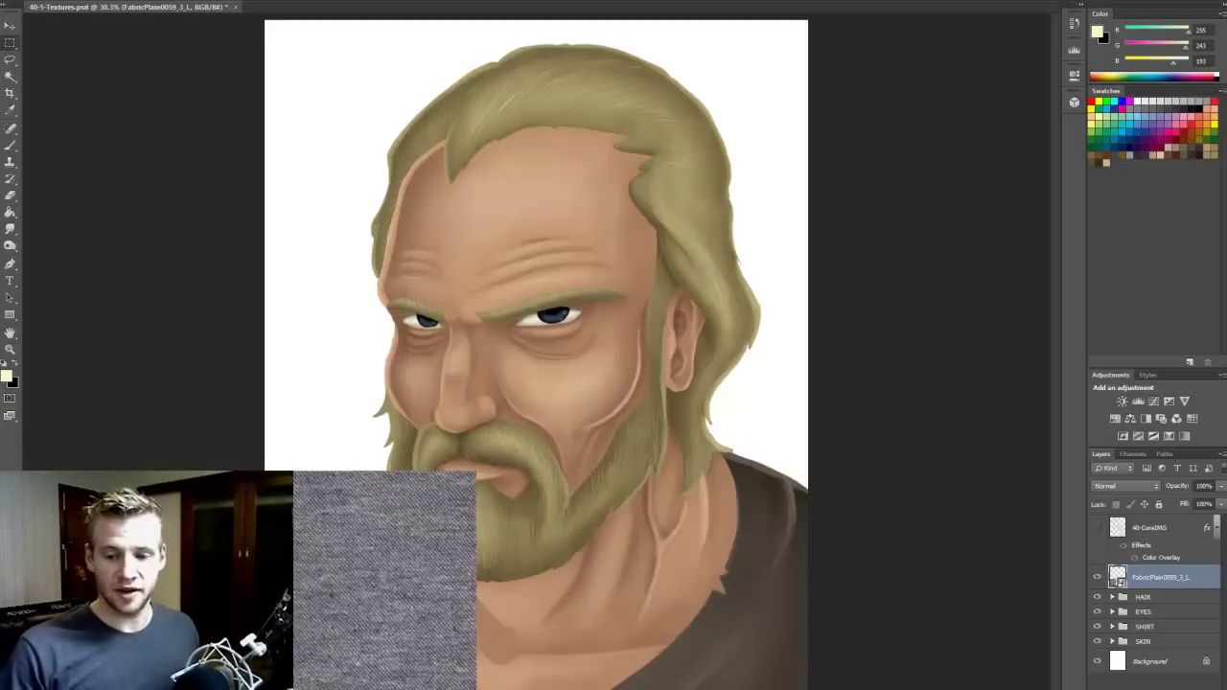
# Place a second FabricPlain0059_3_L copy, rotated a quarter turn and enlarged over the shirt on the right side of the portrait
pyautogui.hotkey('alt', 'Tab')
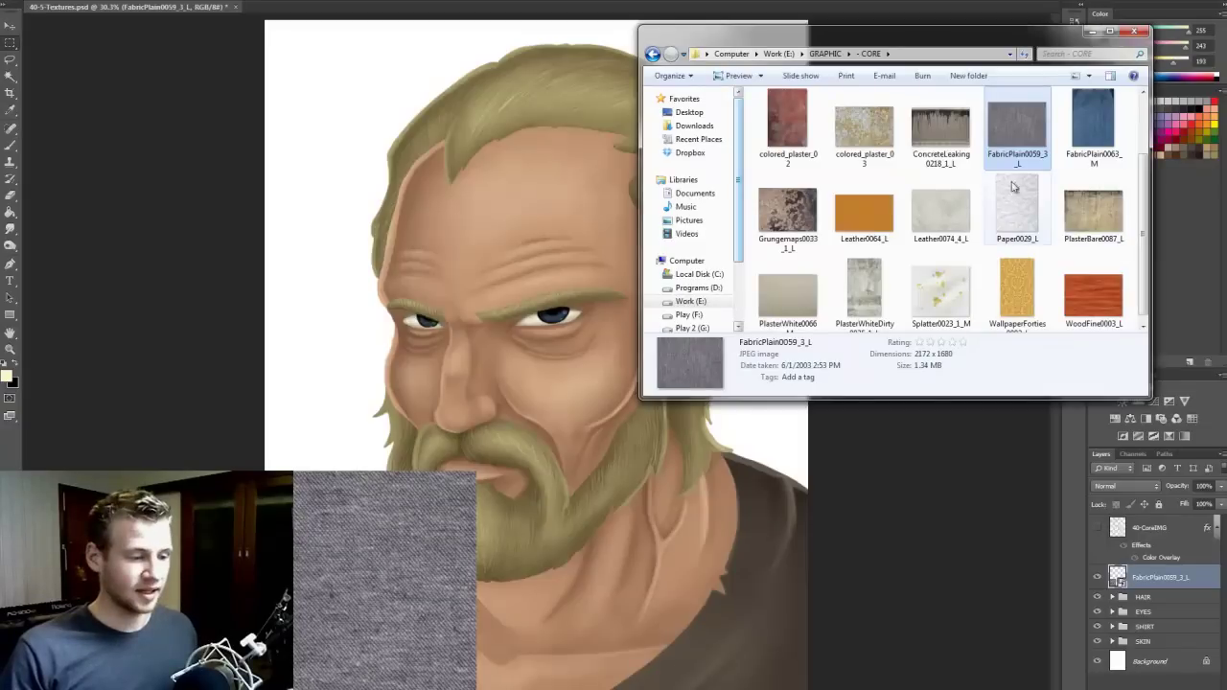
pyautogui.click(588, 272)
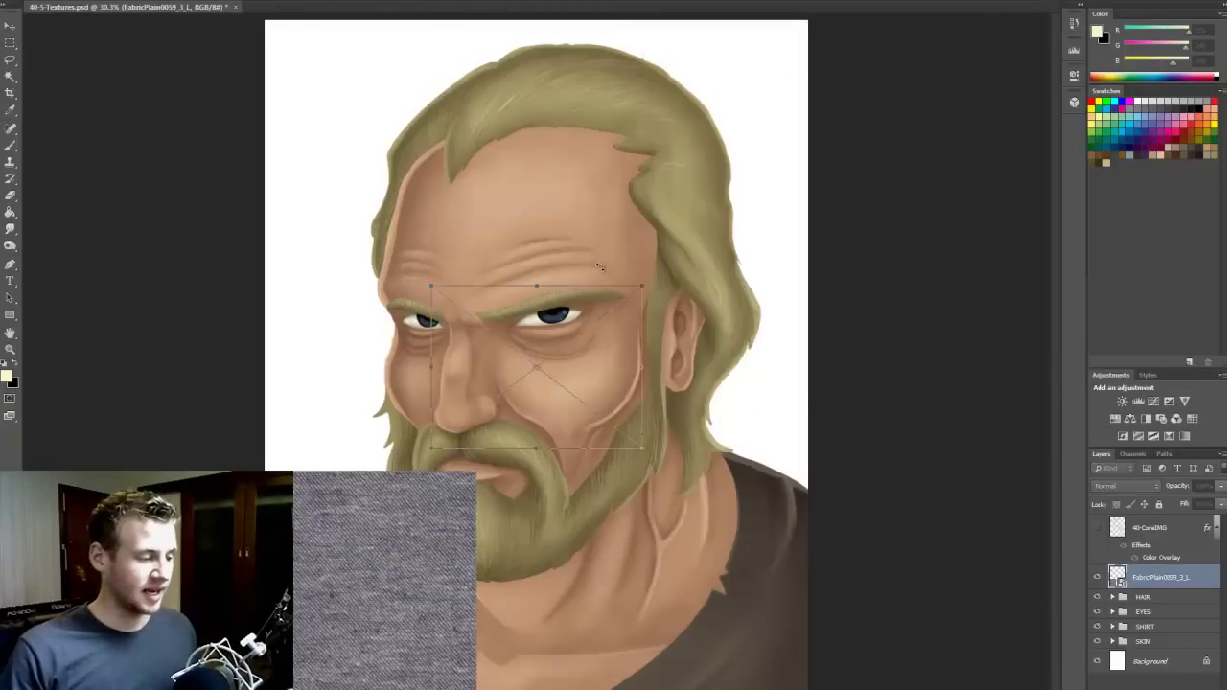
pyautogui.hotkey('ctrl', 'v')
pyautogui.moveTo(649, 273); pyautogui.dragTo(658, 479)
pyautogui.moveTo(597, 405); pyautogui.dragTo(802, 643)
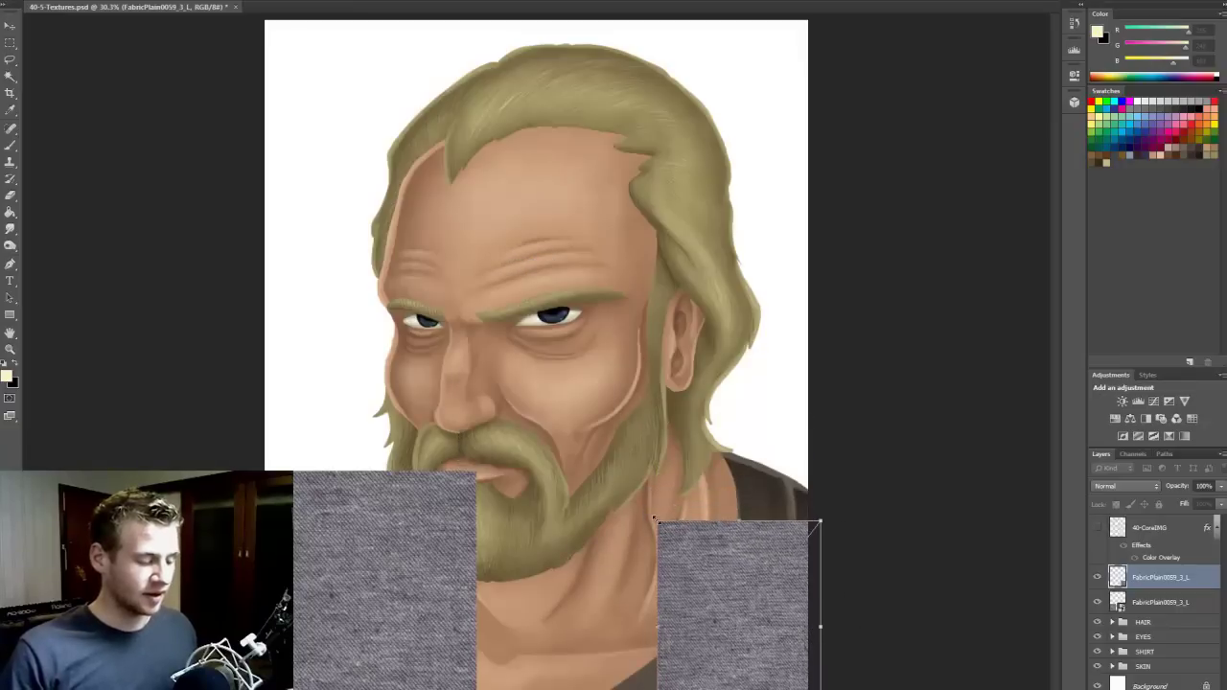
pyautogui.moveTo(654, 520); pyautogui.dragTo(549, 428)
pyautogui.press('Return')
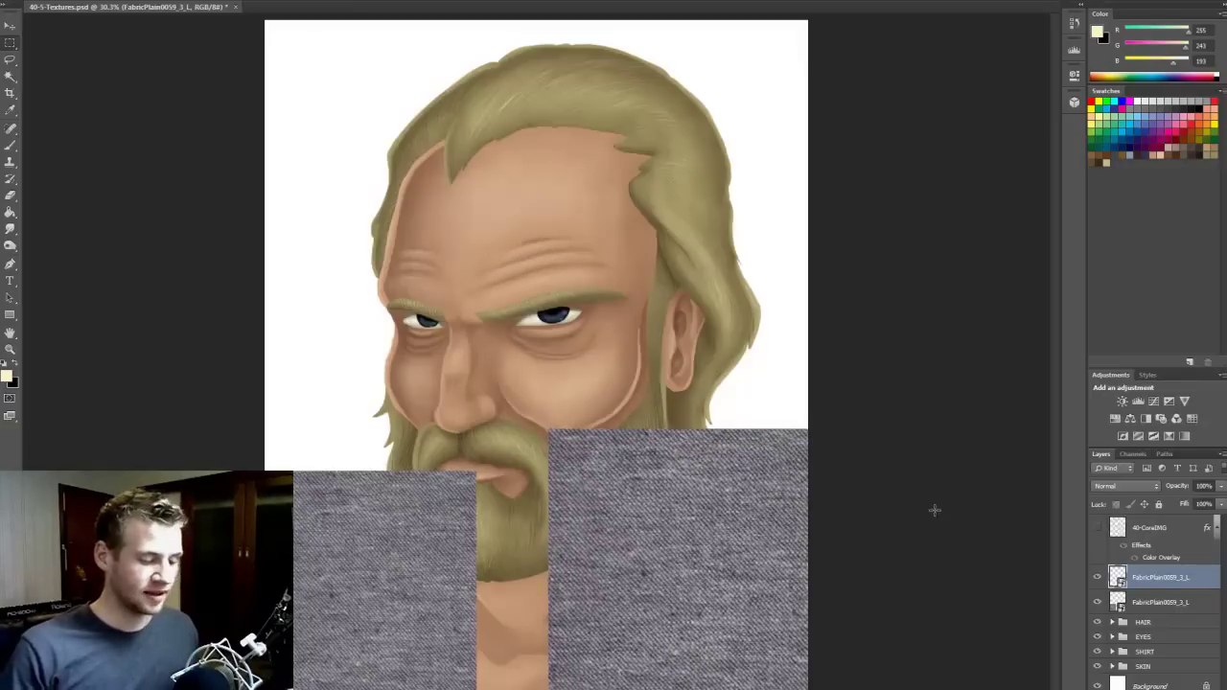
# Rasterize both FabricPlain0059_3_L layers and merge them into a single layer
pyautogui.keyDown('shift'); pyautogui.click(1175, 603); pyautogui.keyUp('shift')
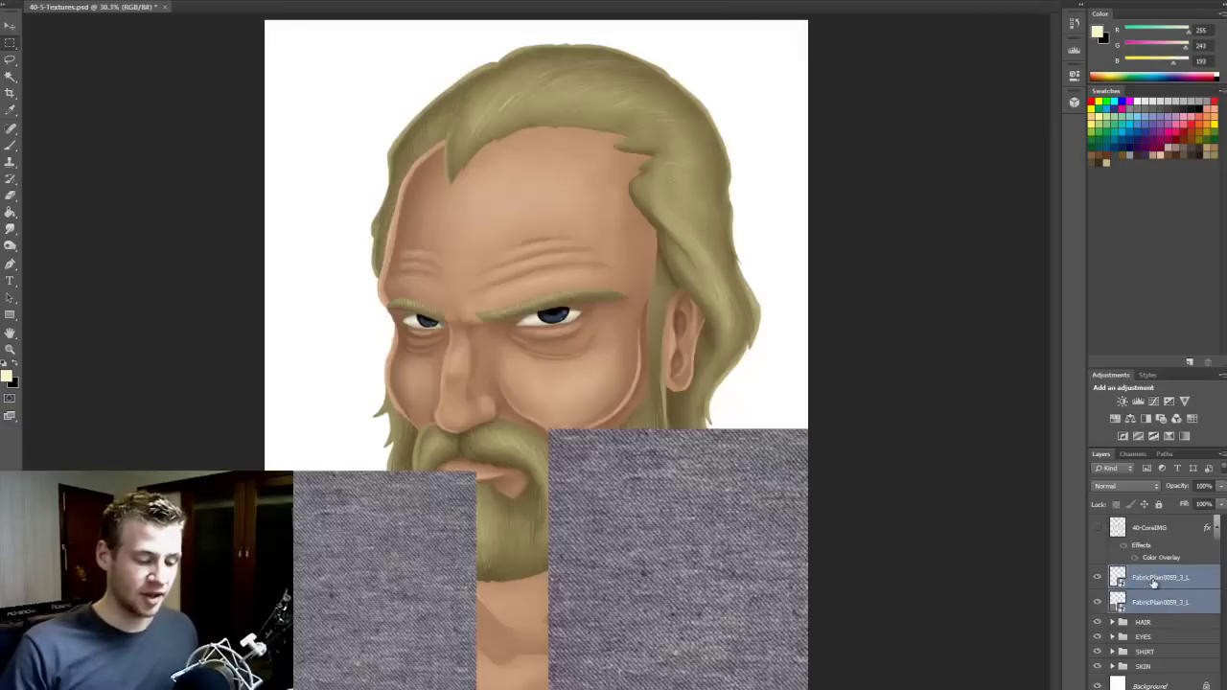
pyautogui.rightClick(1146, 602)
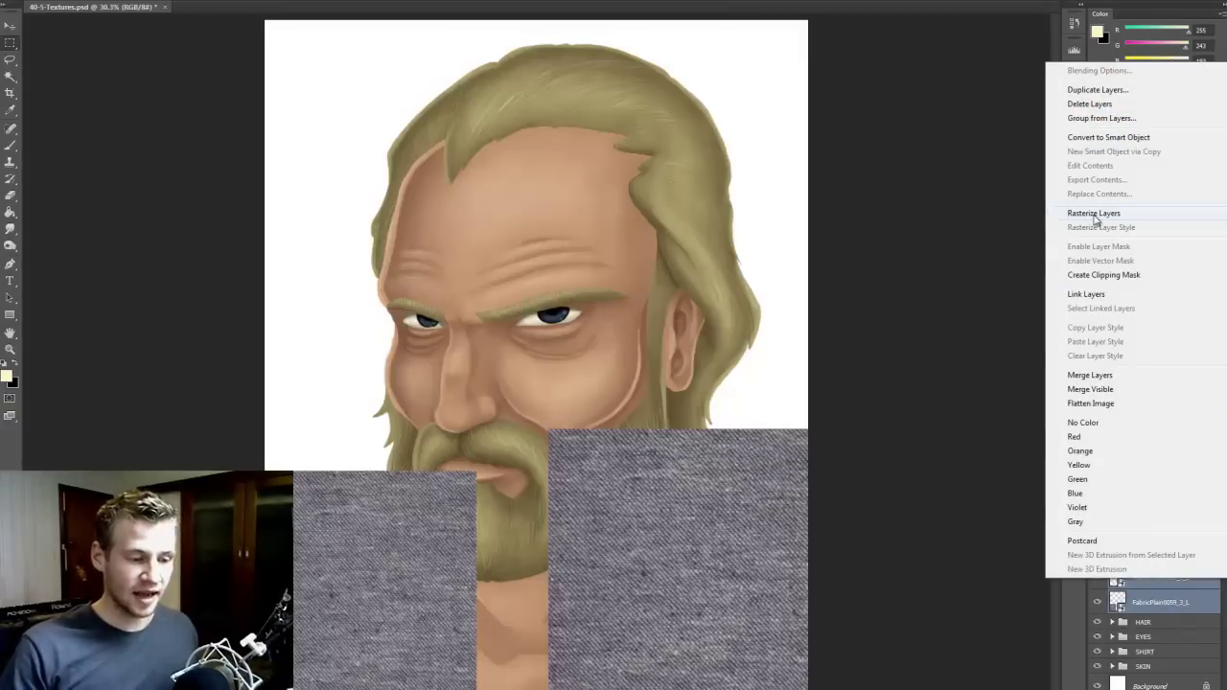
pyautogui.click(1094, 213)
pyautogui.rightClick(1177, 587)
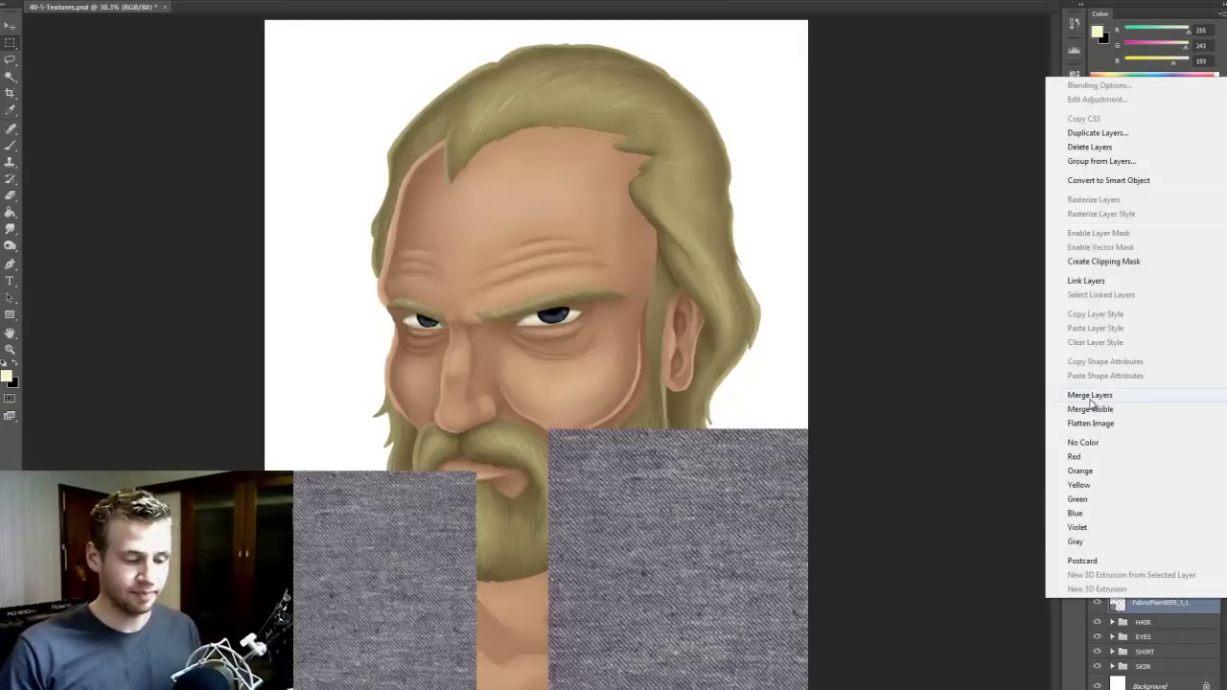
pyautogui.click(1138, 395)
# Hide the merged fabric layer, expand the SHIRT group and examine its shading layers by toggling their visibility
pyautogui.click(1099, 578)
pyautogui.click(1099, 578)
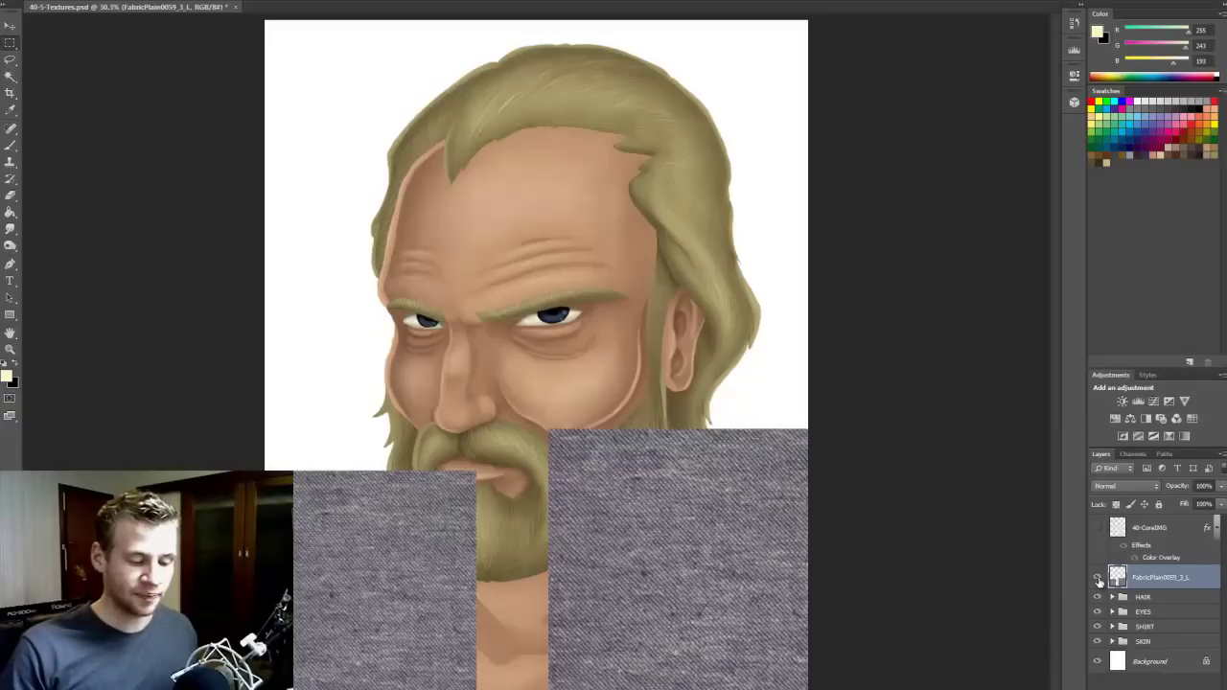
pyautogui.click(1099, 578)
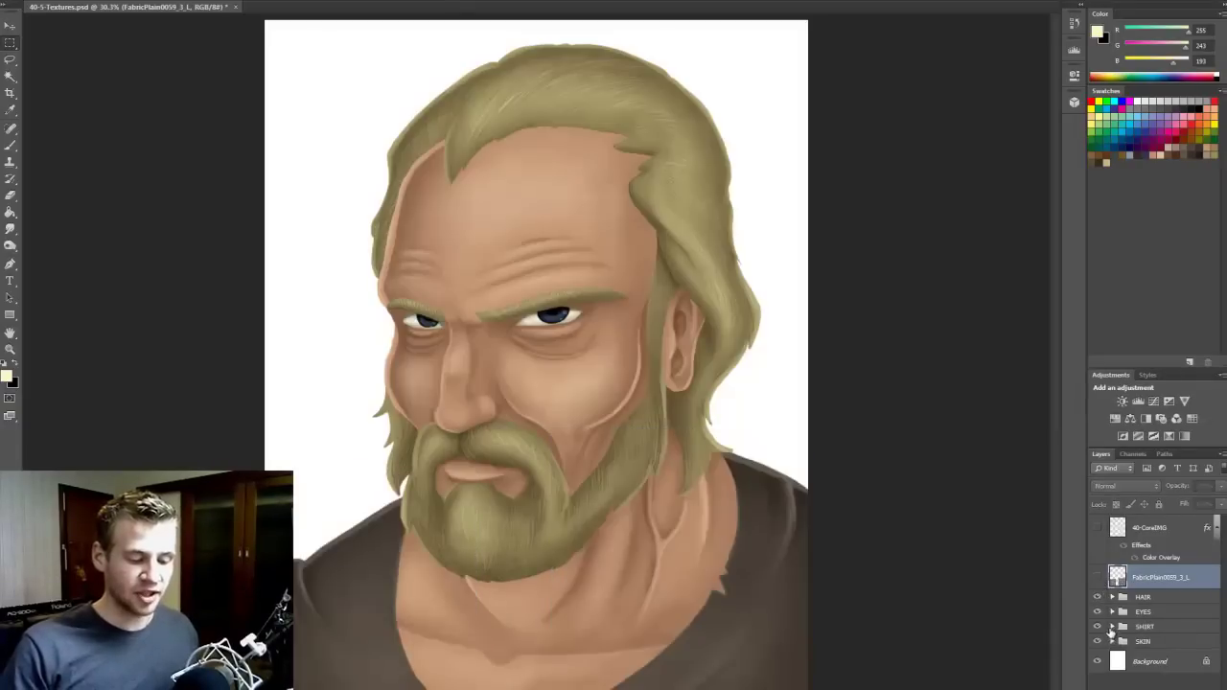
pyautogui.click(1113, 626)
pyautogui.scroll(-1, 1102, 626)
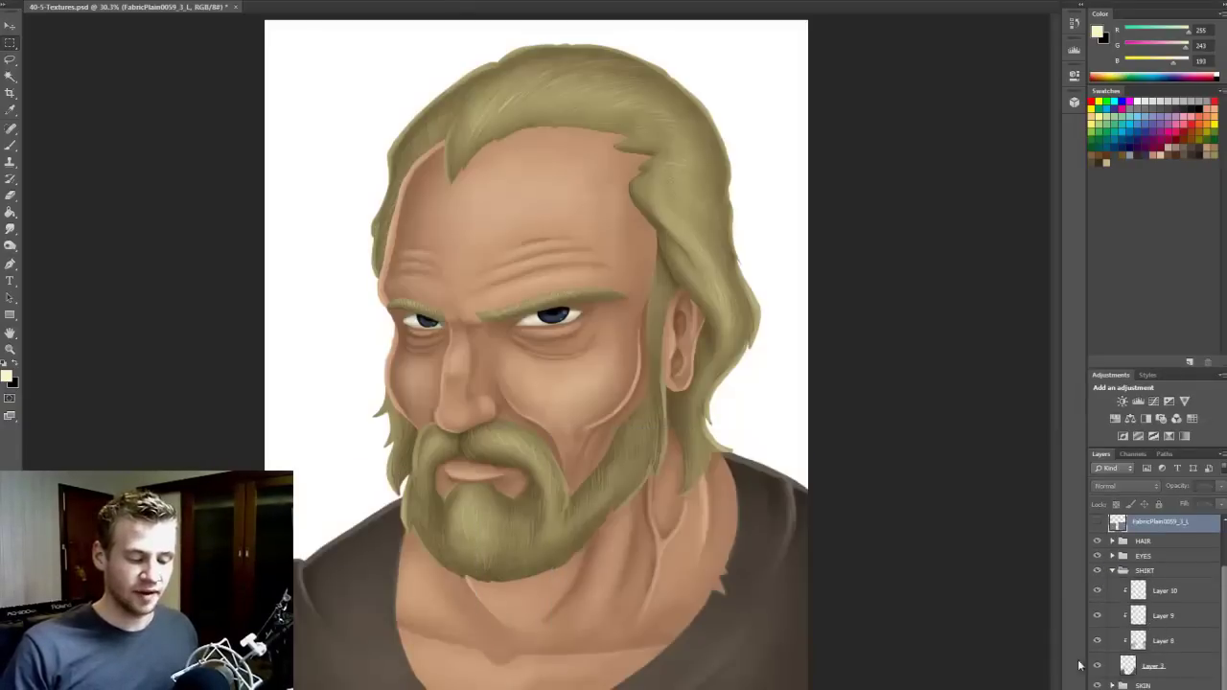
pyautogui.moveTo(1093, 626); pyautogui.dragTo(1095, 593)
pyautogui.click(1098, 666)
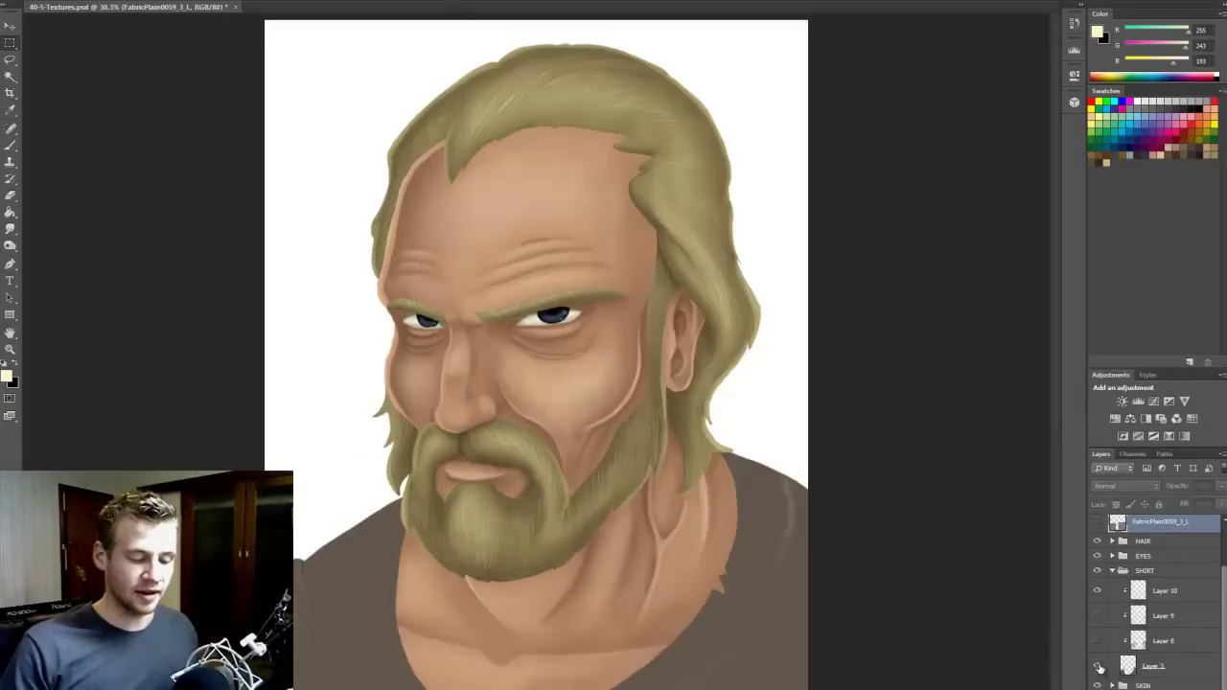
pyautogui.click(1098, 640)
pyautogui.click(1097, 615)
pyautogui.click(1167, 589)
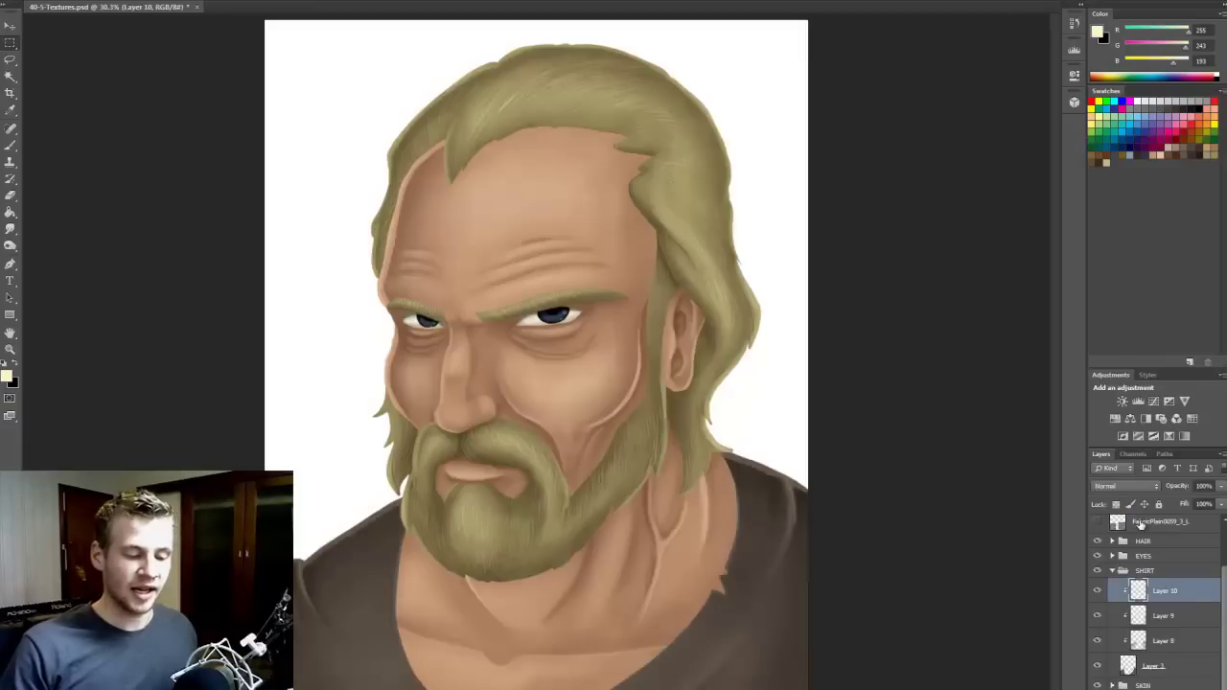
# Show the merged fabric layer, move it above Layer 10 in the SHIRT group and clip it to the shirt
pyautogui.click(1141, 524)
pyautogui.click(1098, 527)
pyautogui.moveTo(1153, 530); pyautogui.dragTo(1155, 583)
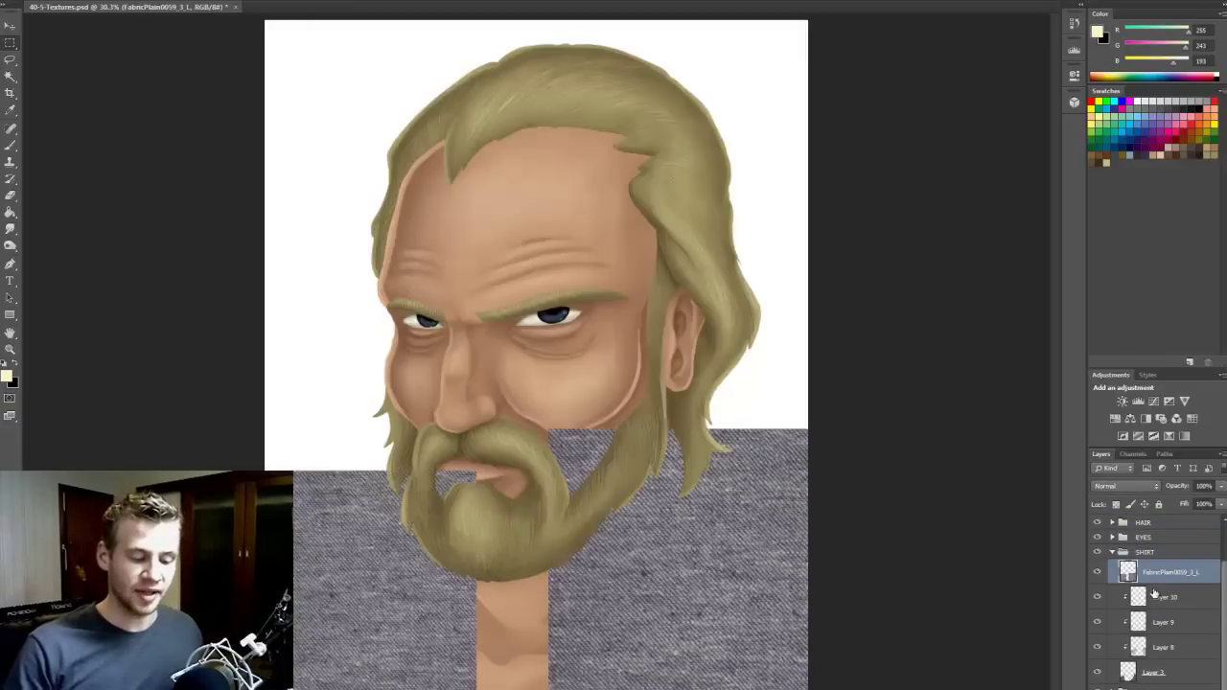
pyautogui.keyDown('alt'); pyautogui.click(1156, 584); pyautogui.keyUp('alt')
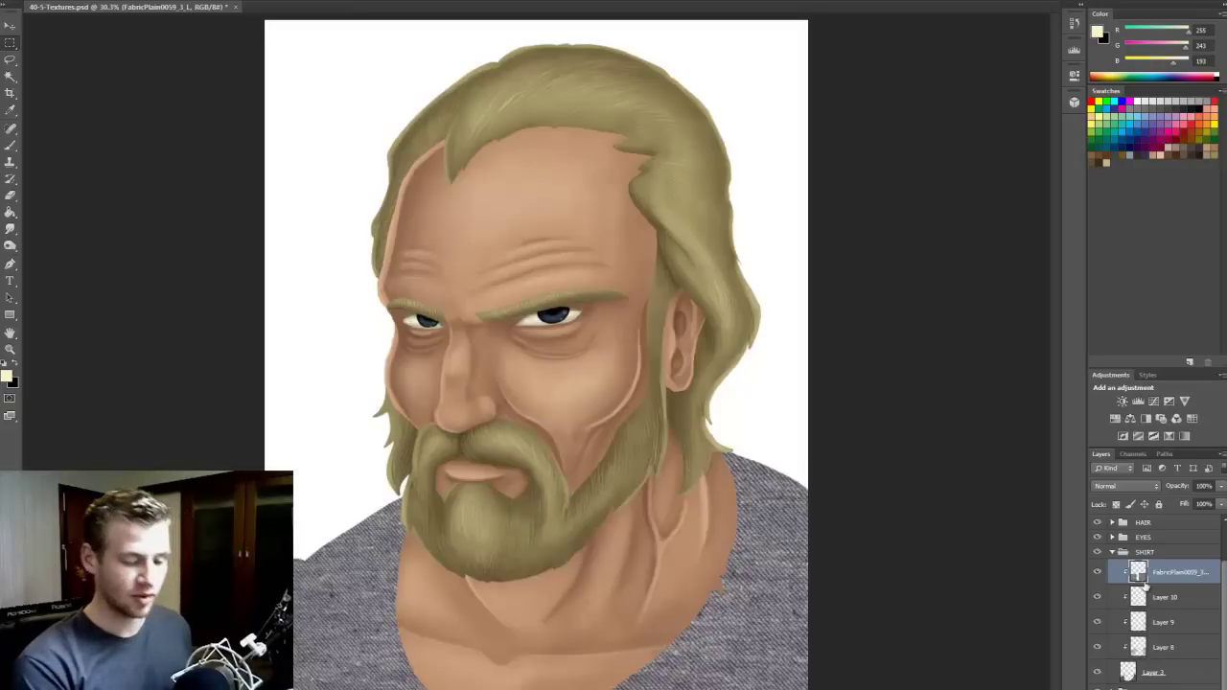
# Compare blending modes on the clipped fabric layer, including Color Burn, Screen, Overlay, Vivid Light and Hard Mix, and set it to Linear Light
pyautogui.click(1131, 484)
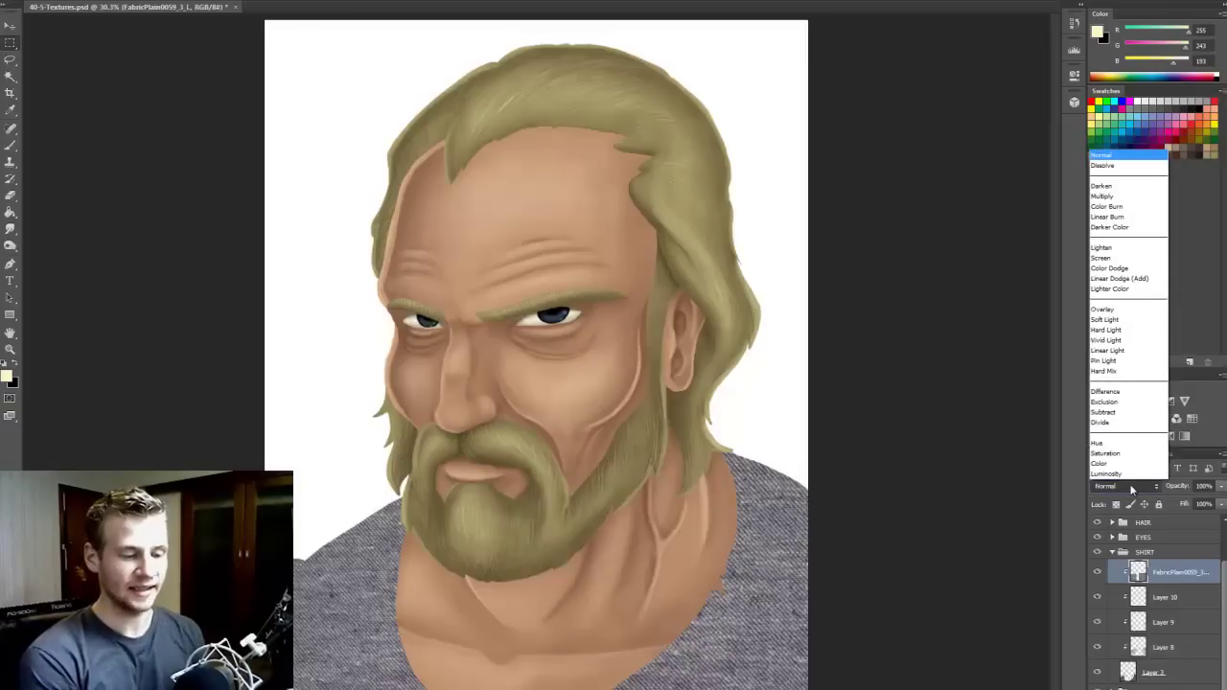
pyautogui.click(1133, 489)
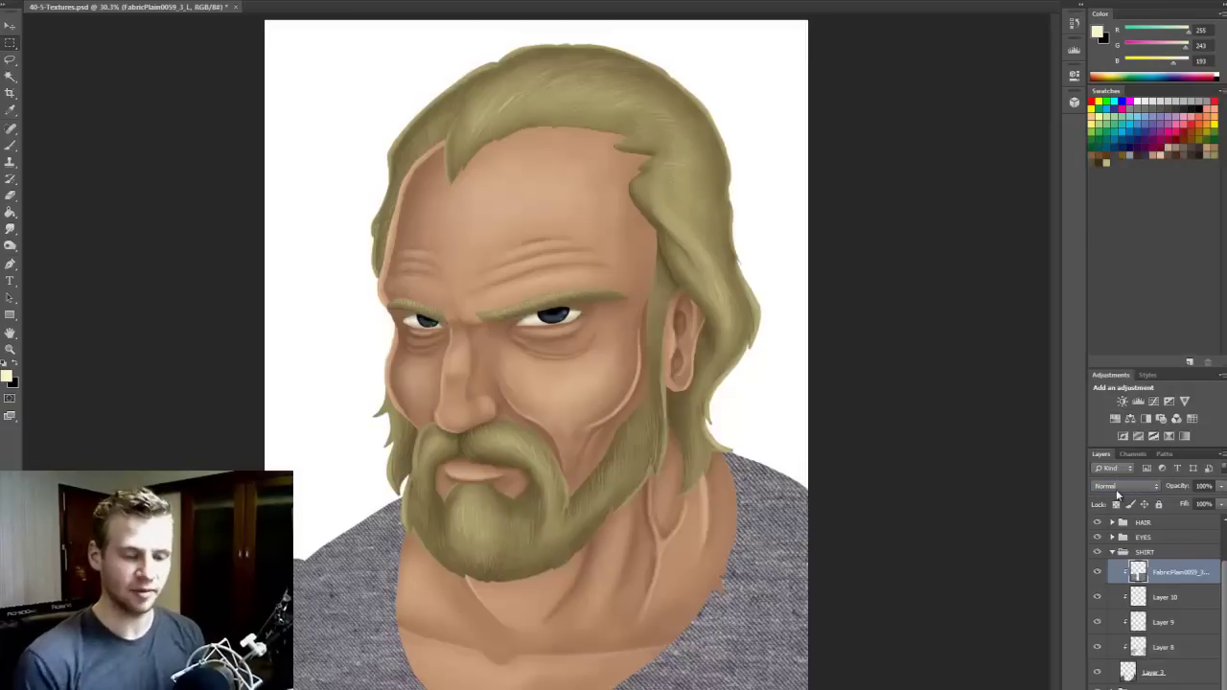
pyautogui.click(1116, 489)
pyautogui.click(1125, 486)
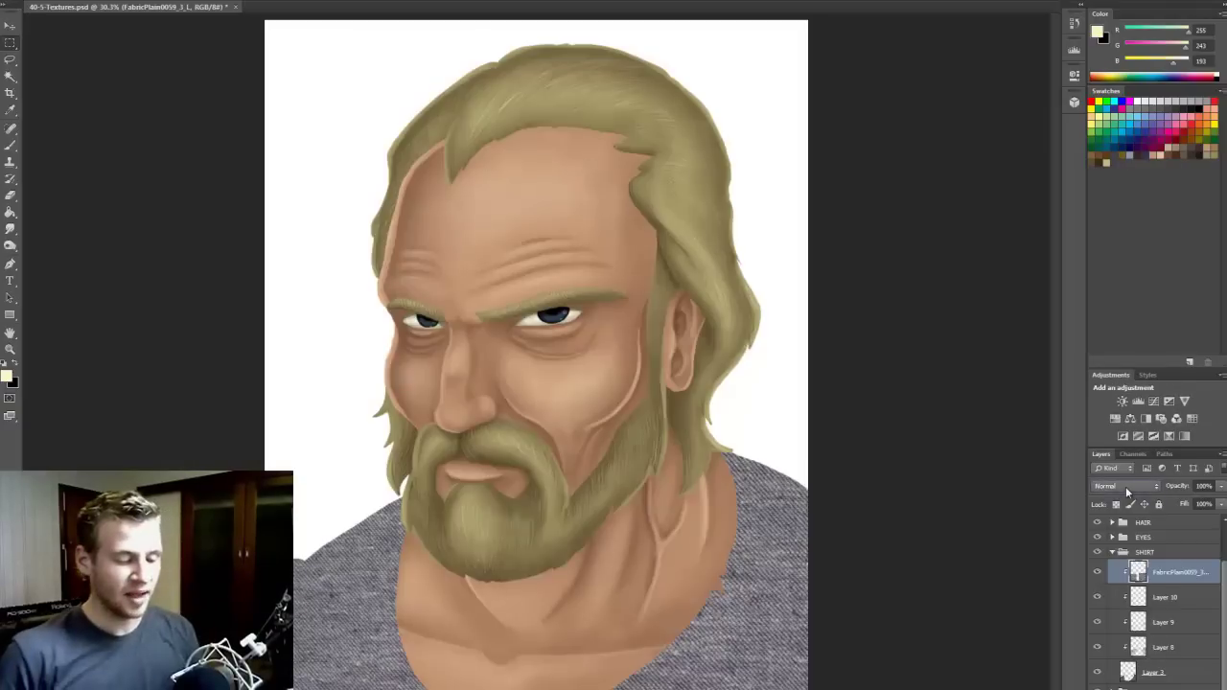
pyautogui.press('Down')
pyautogui.press('Down')
pyautogui.press('Down')
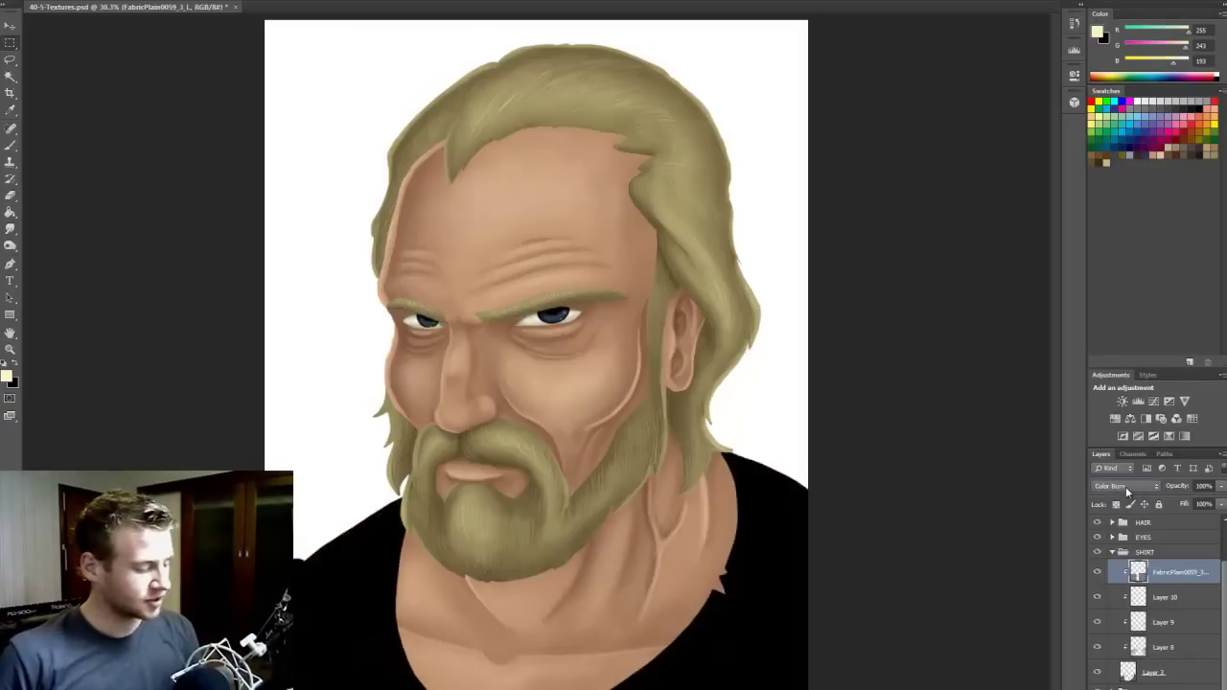
pyautogui.press('Up')
pyautogui.press('Down')
pyautogui.press('Down')
pyautogui.press('Down')
pyautogui.press('Down')
pyautogui.press('Down')
pyautogui.press('Down')
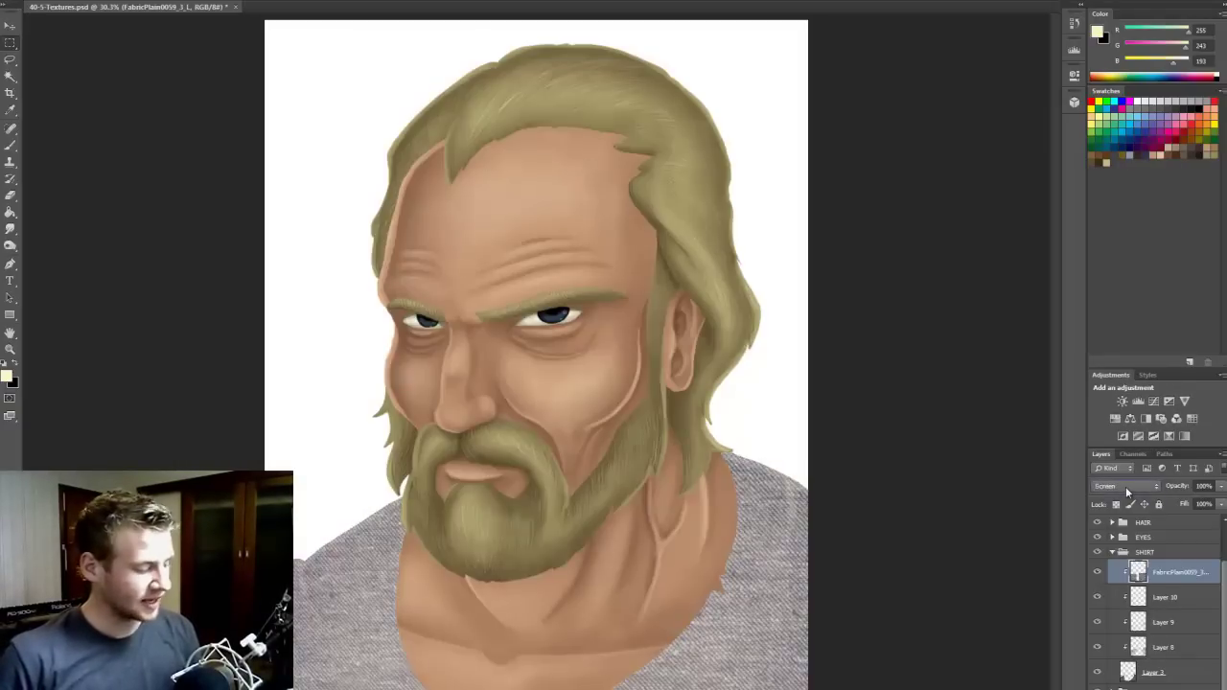
pyautogui.press('Down')
pyautogui.press('Down')
pyautogui.press('Down')
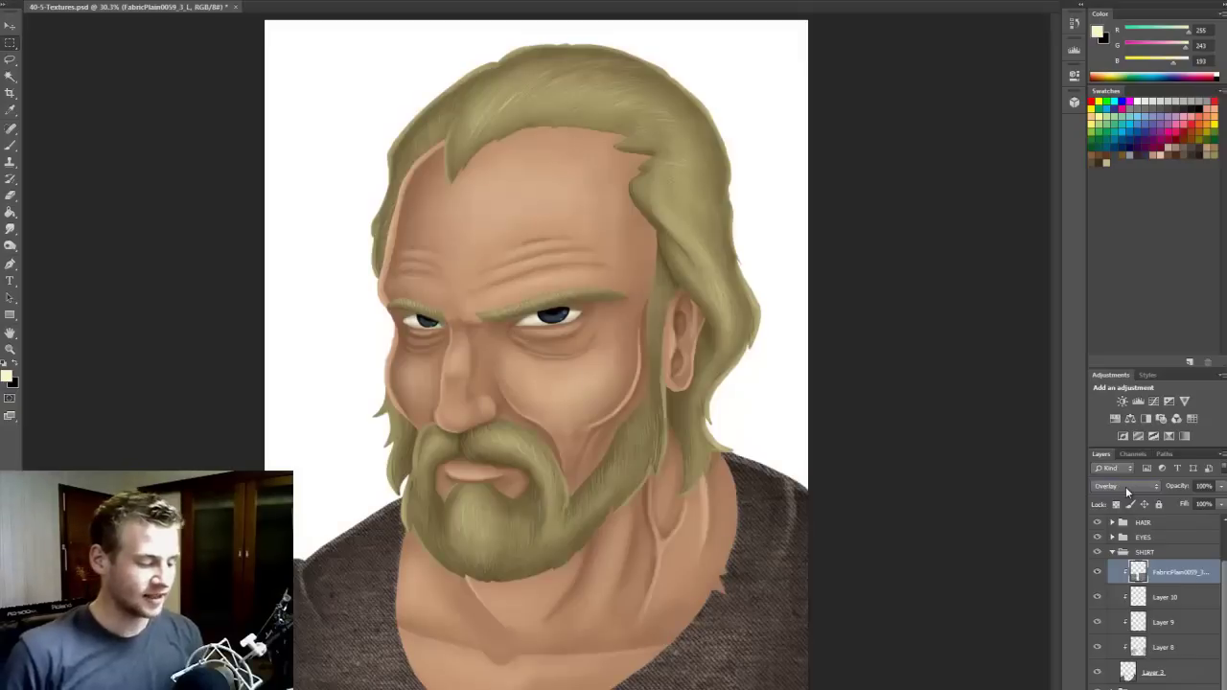
pyautogui.press('Down')
pyautogui.press('Down')
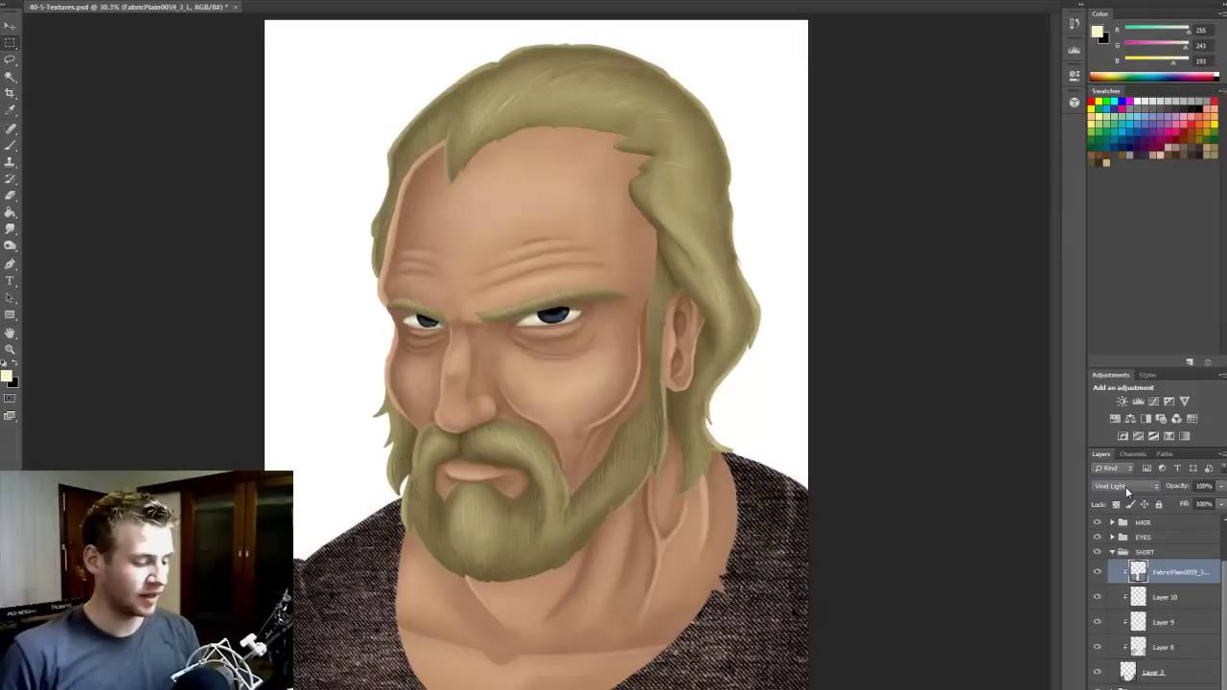
pyautogui.press('Down')
pyautogui.press('Up')
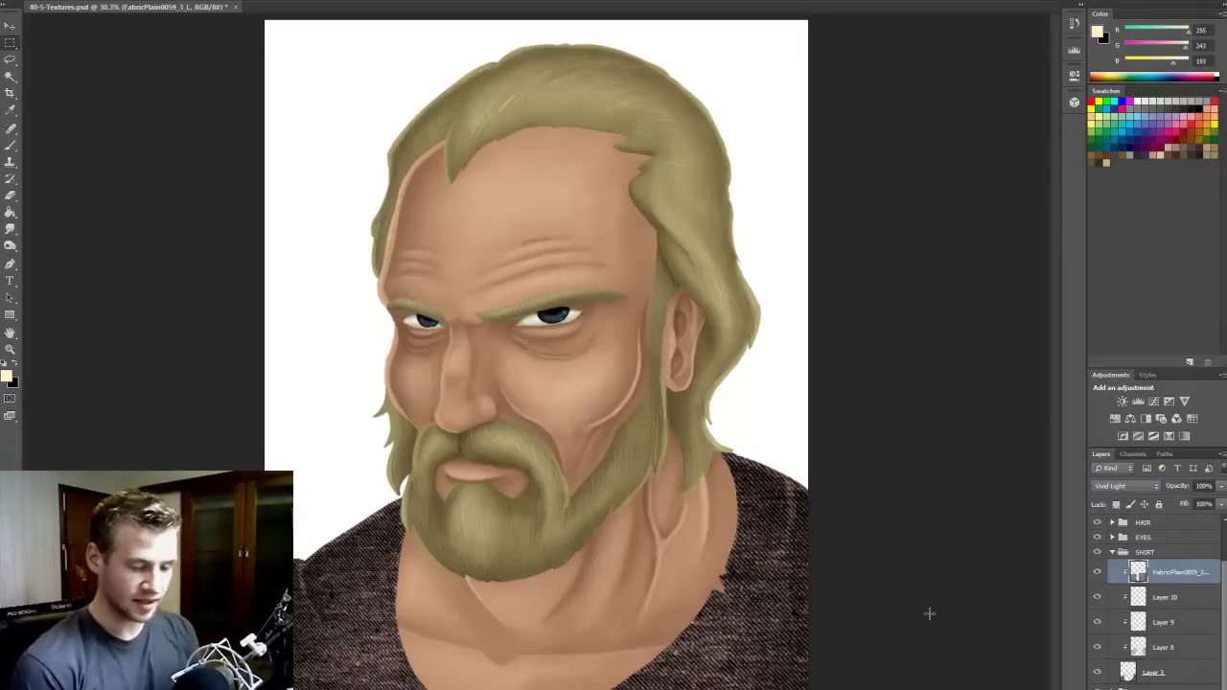
pyautogui.press('Down')
pyautogui.press('Down')
pyautogui.press('Down')
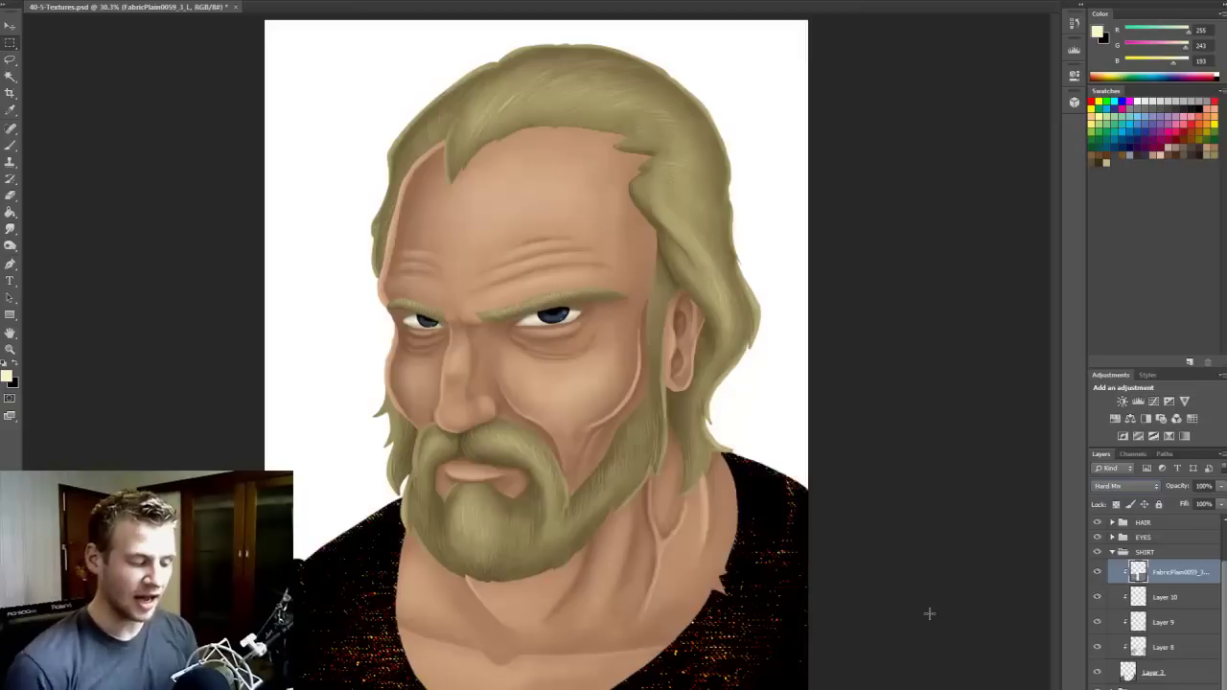
pyautogui.press('Up')
pyautogui.press('Up')
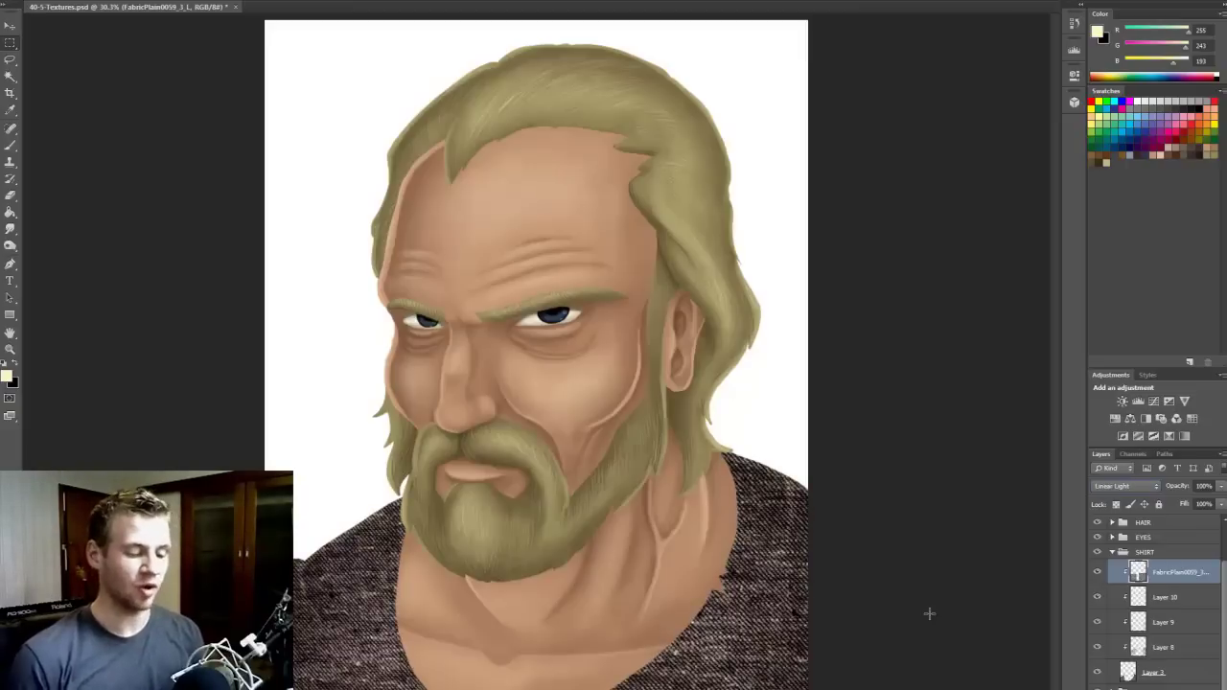
# Compare blending modes on the clipped fabric layer, including Vivid Light, Overlay, Lighter Color and Linear Burn, and set it to Multiply
pyautogui.press('Up')
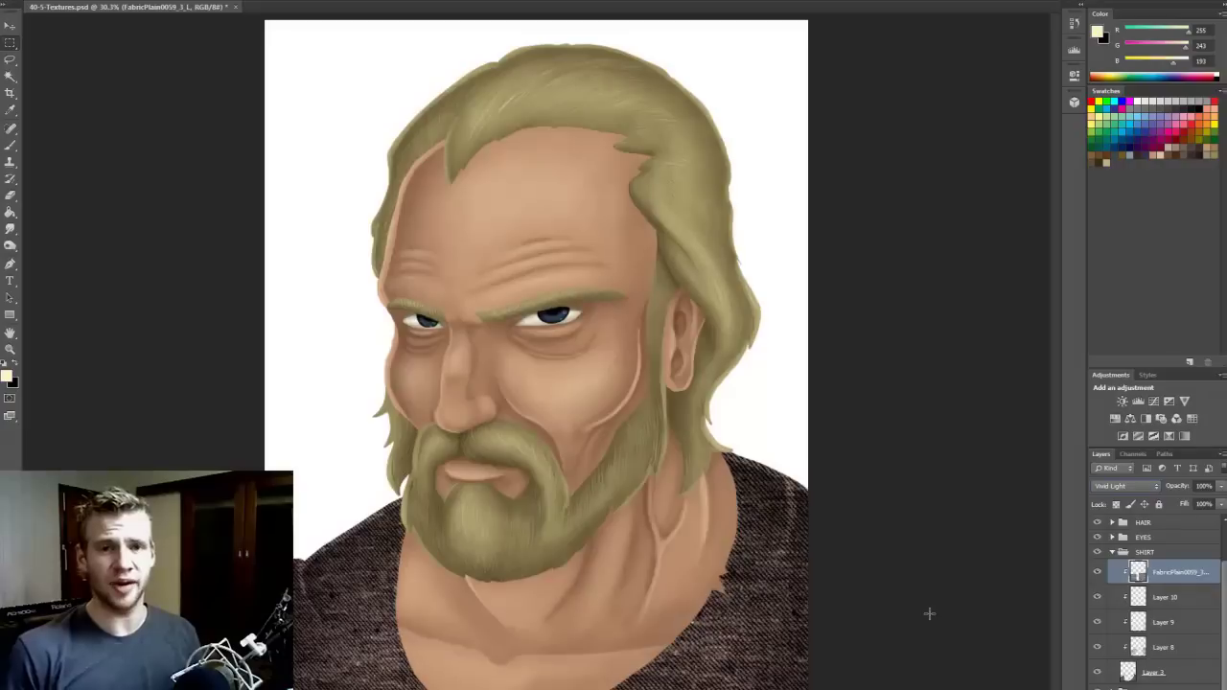
pyautogui.press('Up')
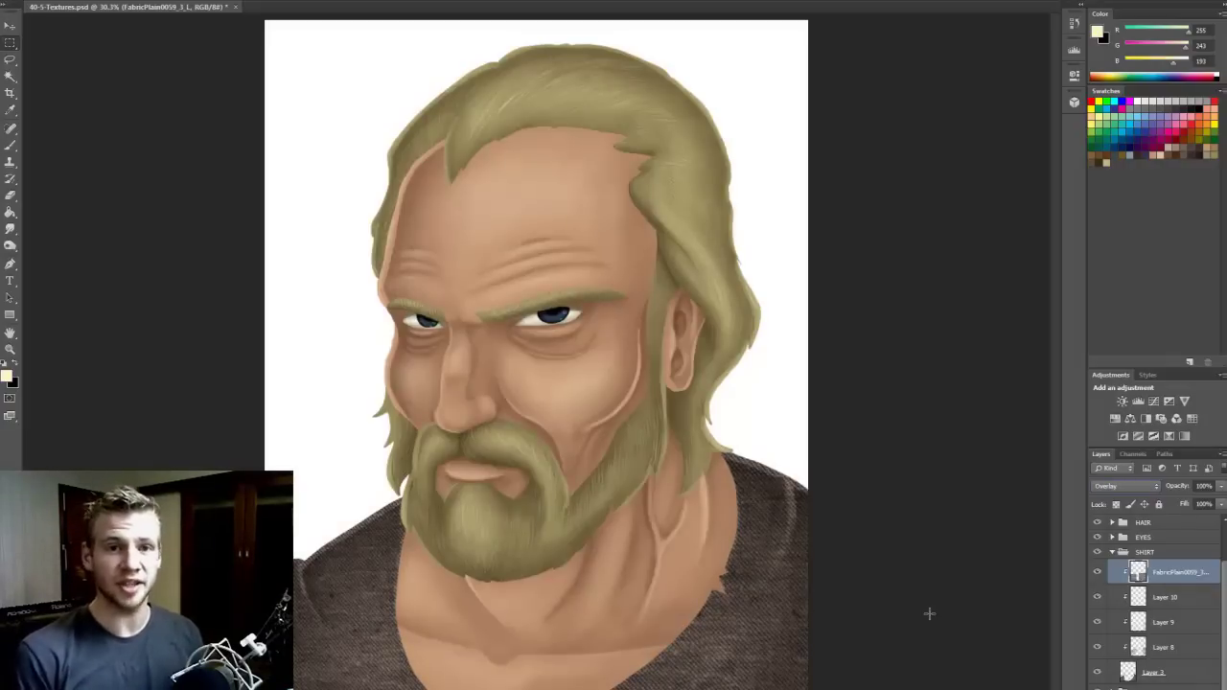
pyautogui.press('Down')
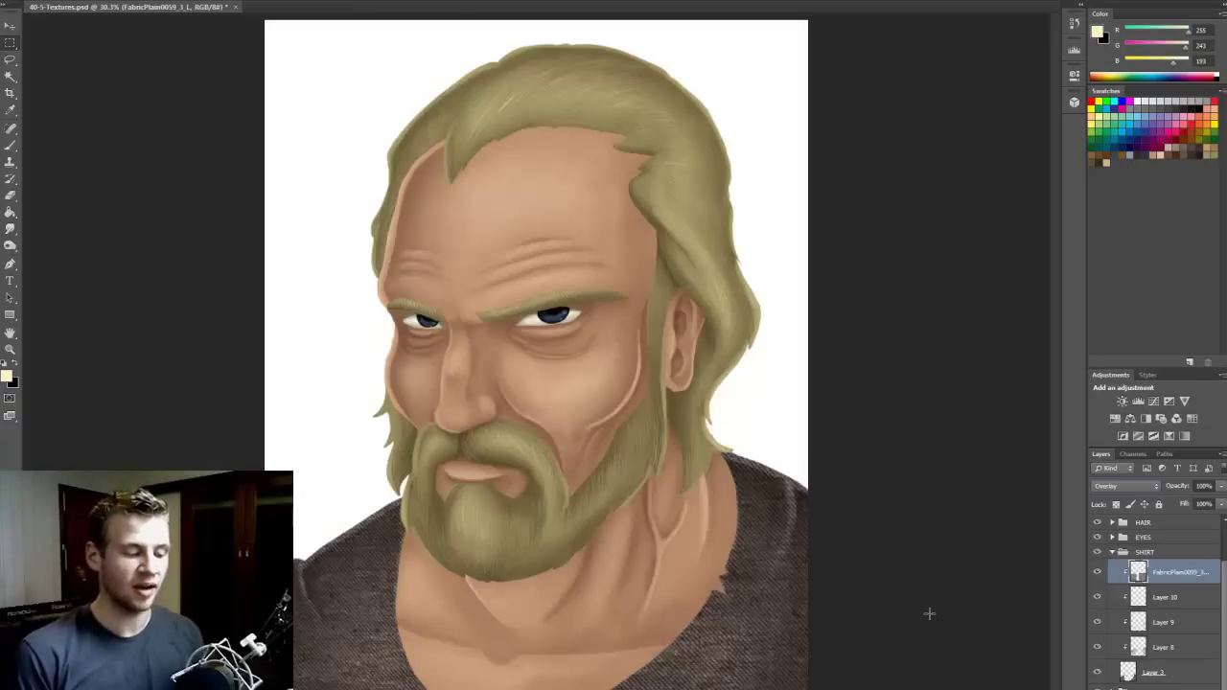
pyautogui.press('Up')
pyautogui.press('Up')
pyautogui.press('Up')
pyautogui.press('Up')
pyautogui.press('Up')
pyautogui.press('Up')
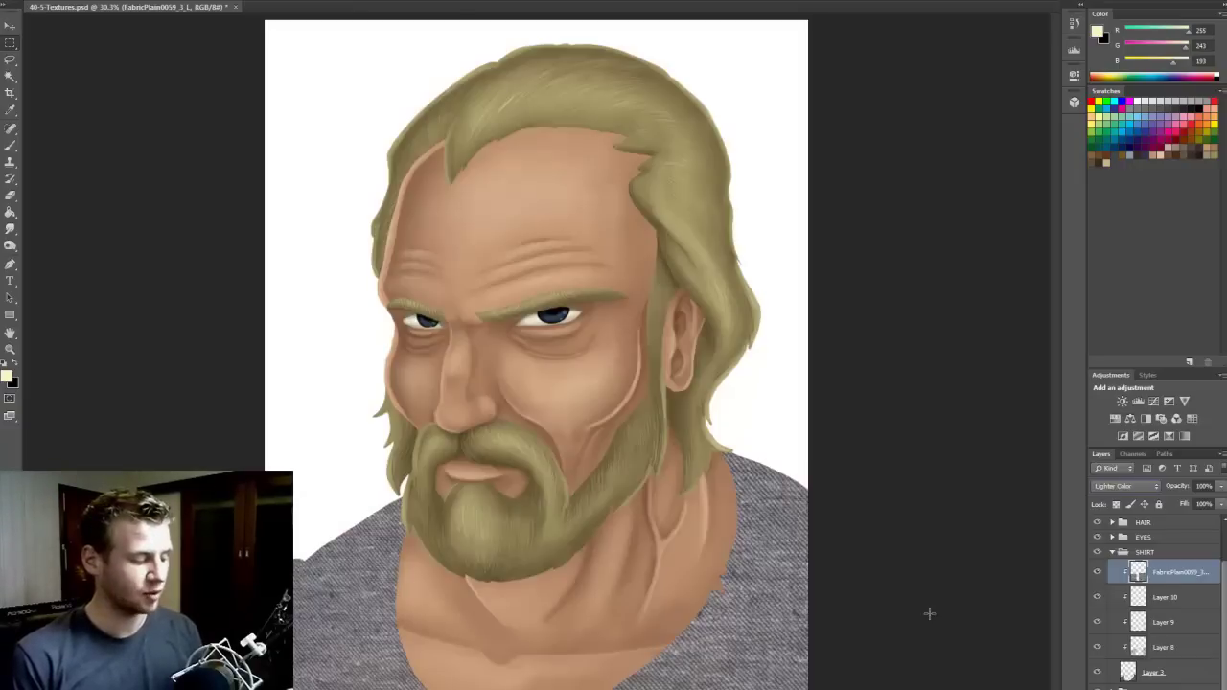
pyautogui.press('Up')
pyautogui.press('Up')
pyautogui.press('Up')
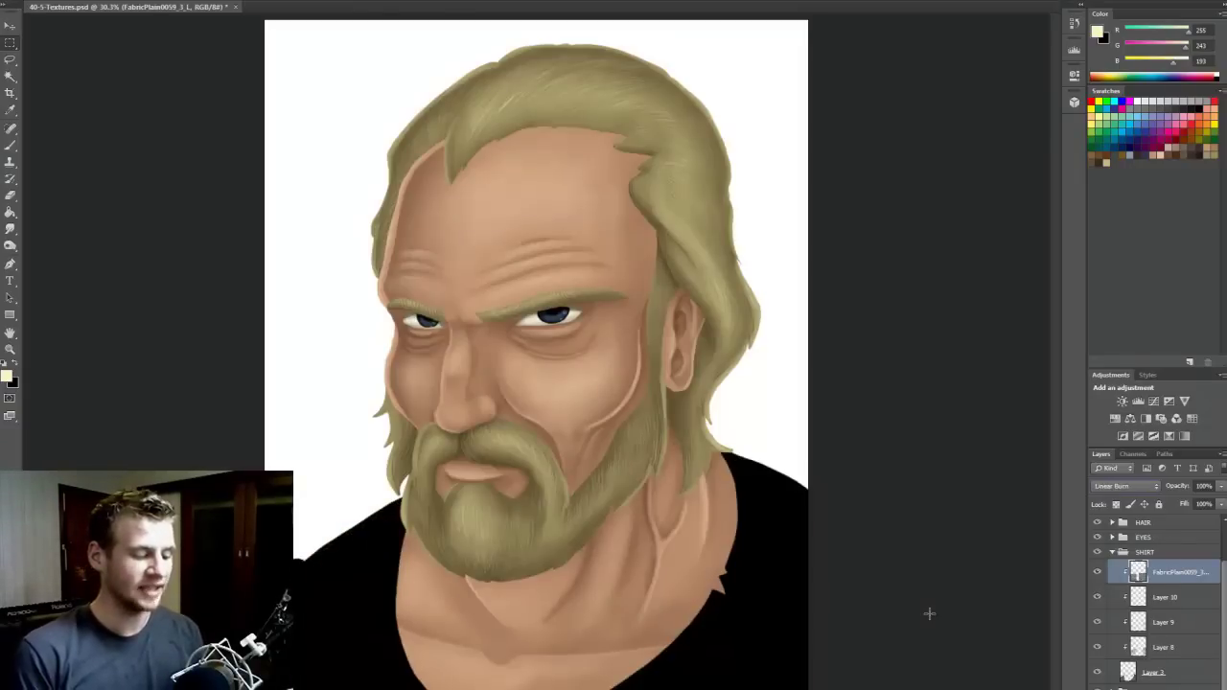
pyautogui.press('Up')
pyautogui.press('Down')
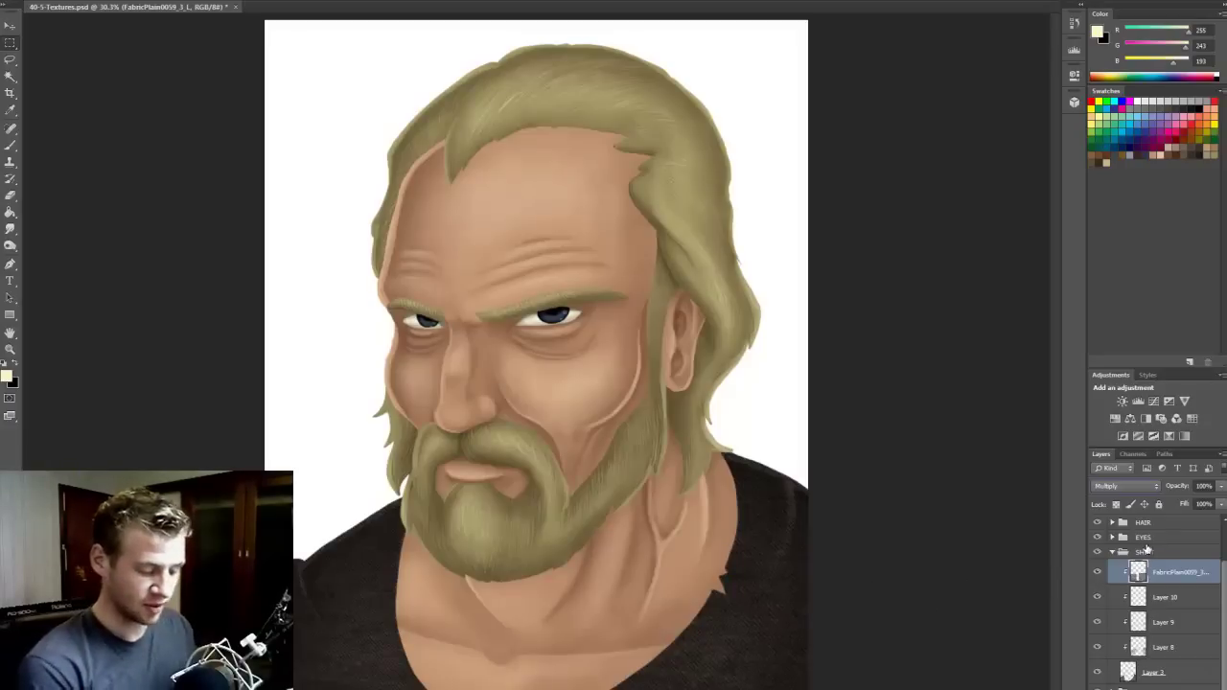
# Lower the clipped fabric layer's opacity to 59% and inspect the texture on the shirt up close
pyautogui.click(1222, 487)
pyautogui.moveTo(1189, 504)
pyautogui.mouseDown()
pyautogui.moveTo(1171, 502)
pyautogui.moveTo(1194, 507)
pyautogui.mouseUp()
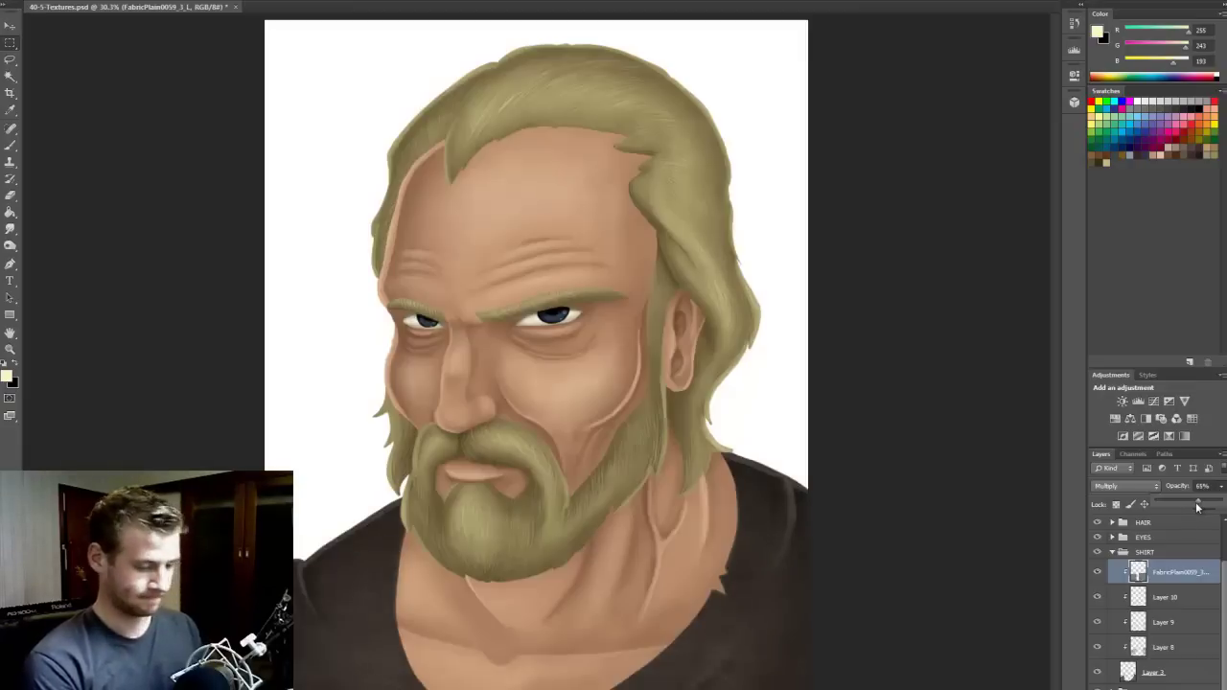
pyautogui.click(865, 559)
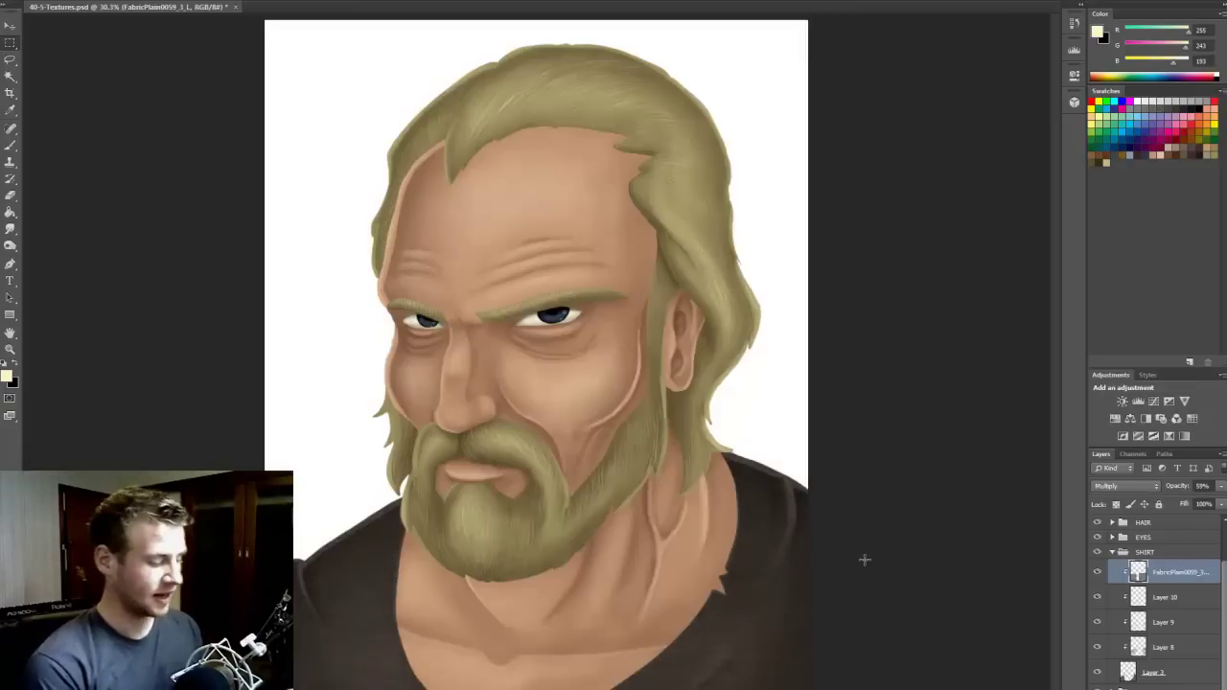
pyautogui.press('z')
pyautogui.click(583, 570)
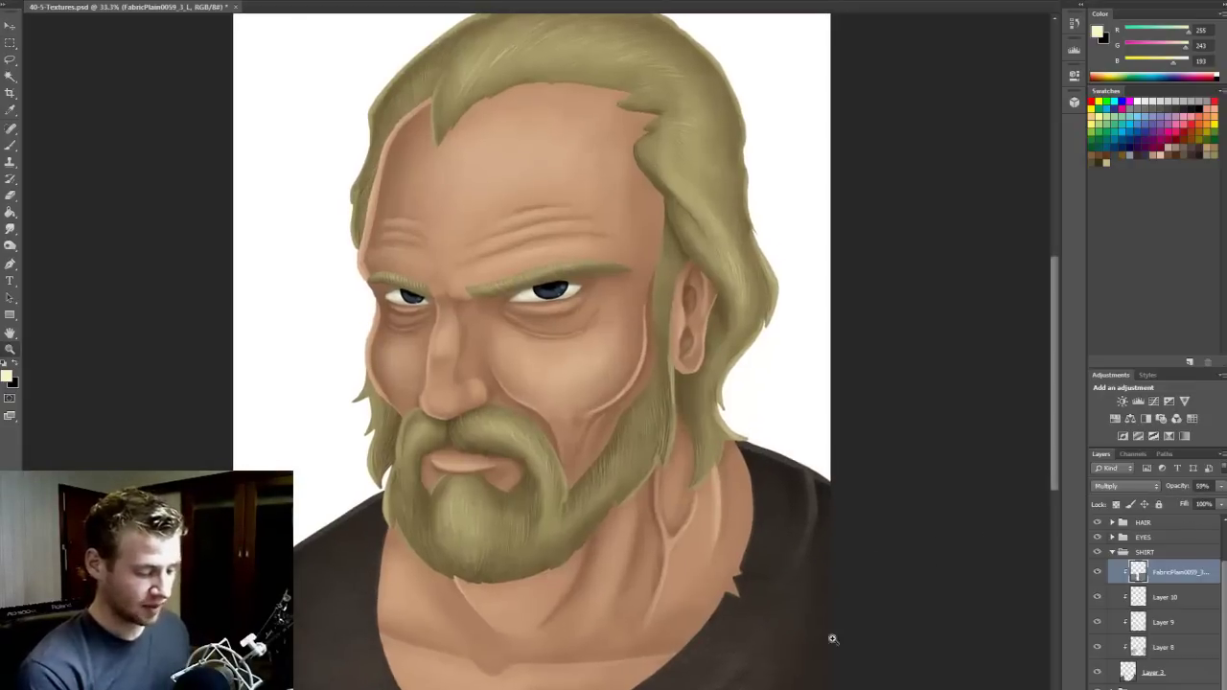
pyautogui.moveTo(805, 546); pyautogui.dragTo(827, 547)
pyautogui.press('m')
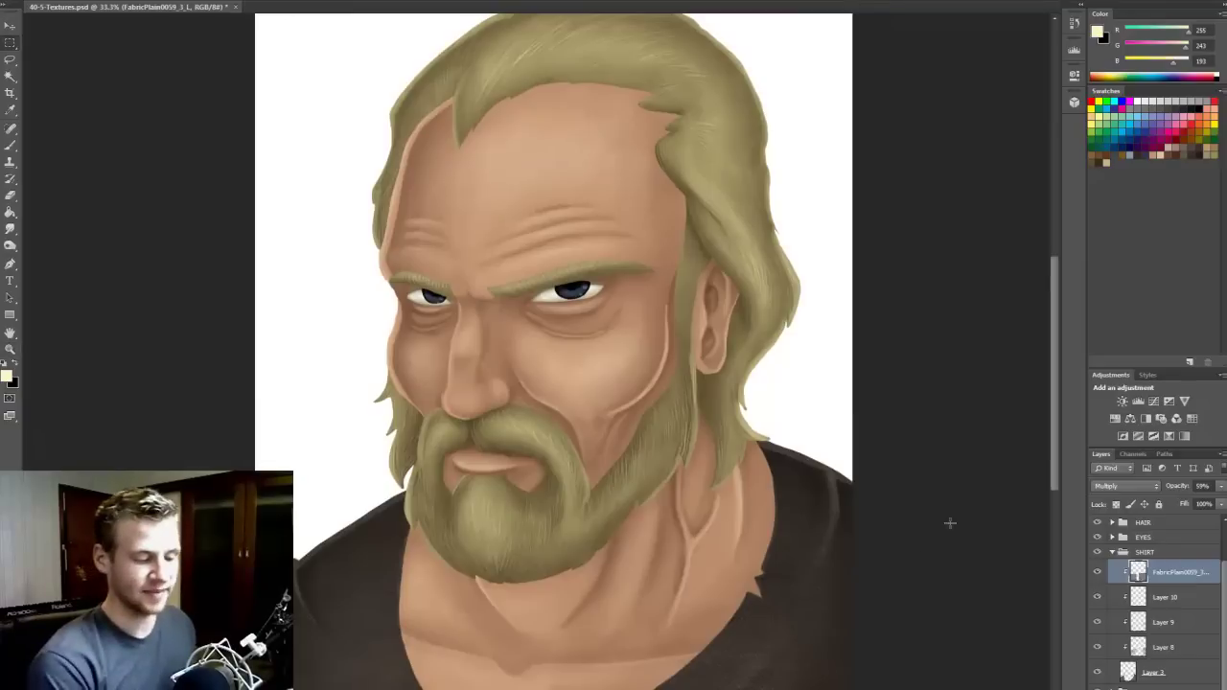
pyautogui.moveTo(1056, 486)
pyautogui.mouseDown()
pyautogui.moveTo(1049, 497)
pyautogui.moveTo(1048, 476)
pyautogui.mouseUp()
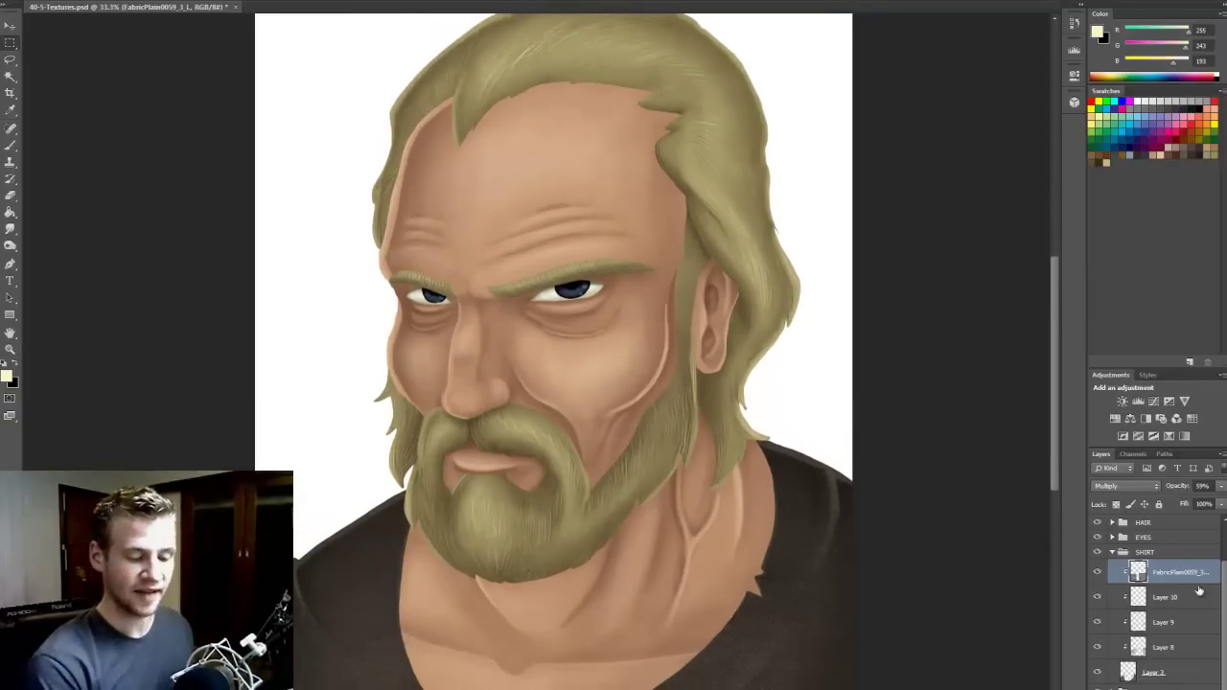
# Collapse the SHIRT group, expand the SKIN group and select Layer 7 in it
pyautogui.click(1112, 553)
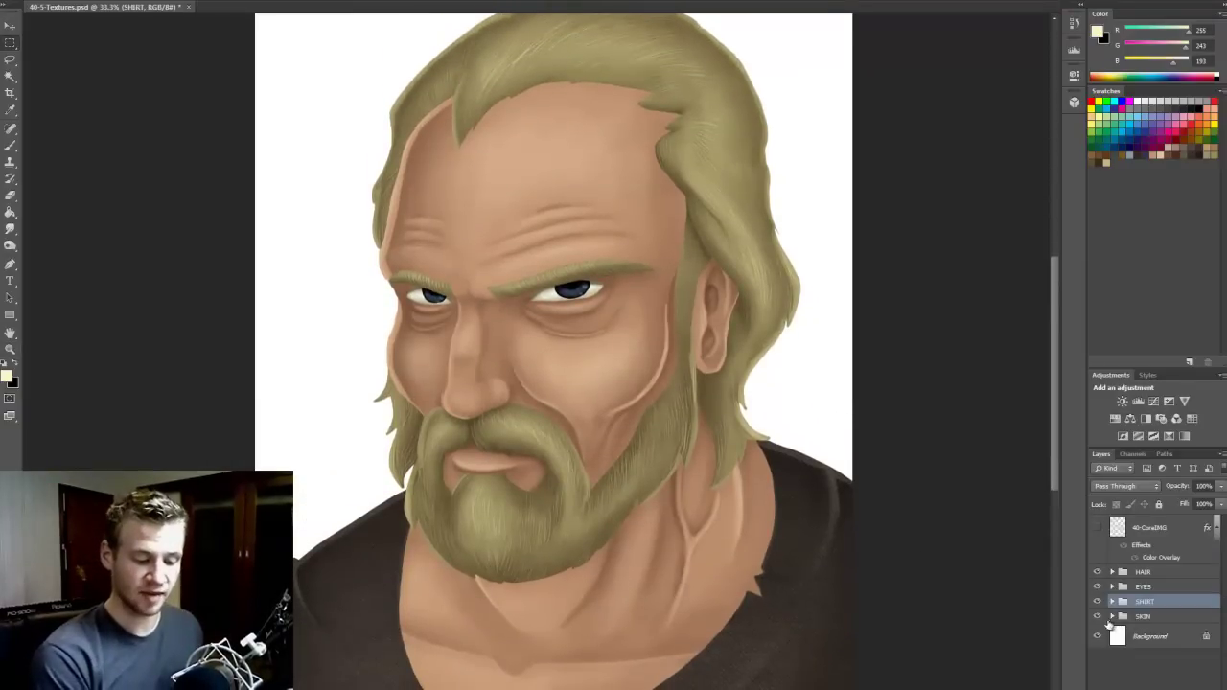
pyautogui.click(1112, 616)
pyautogui.scroll(-1, 1189, 595)
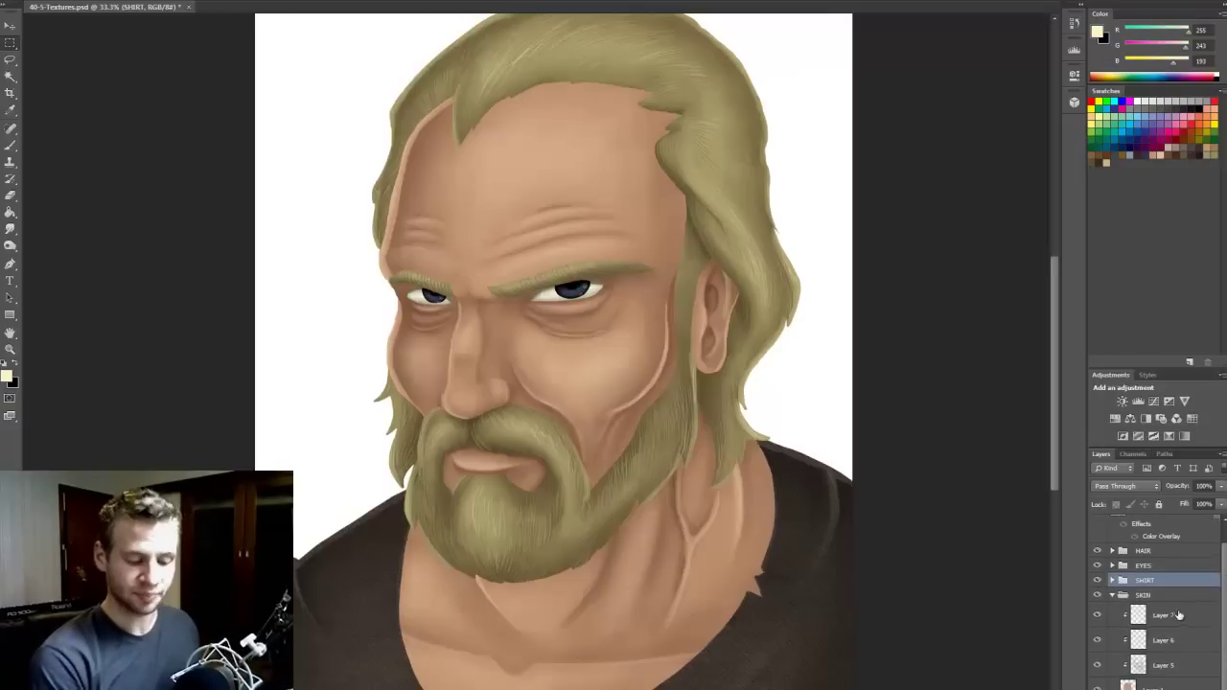
pyautogui.click(1171, 615)
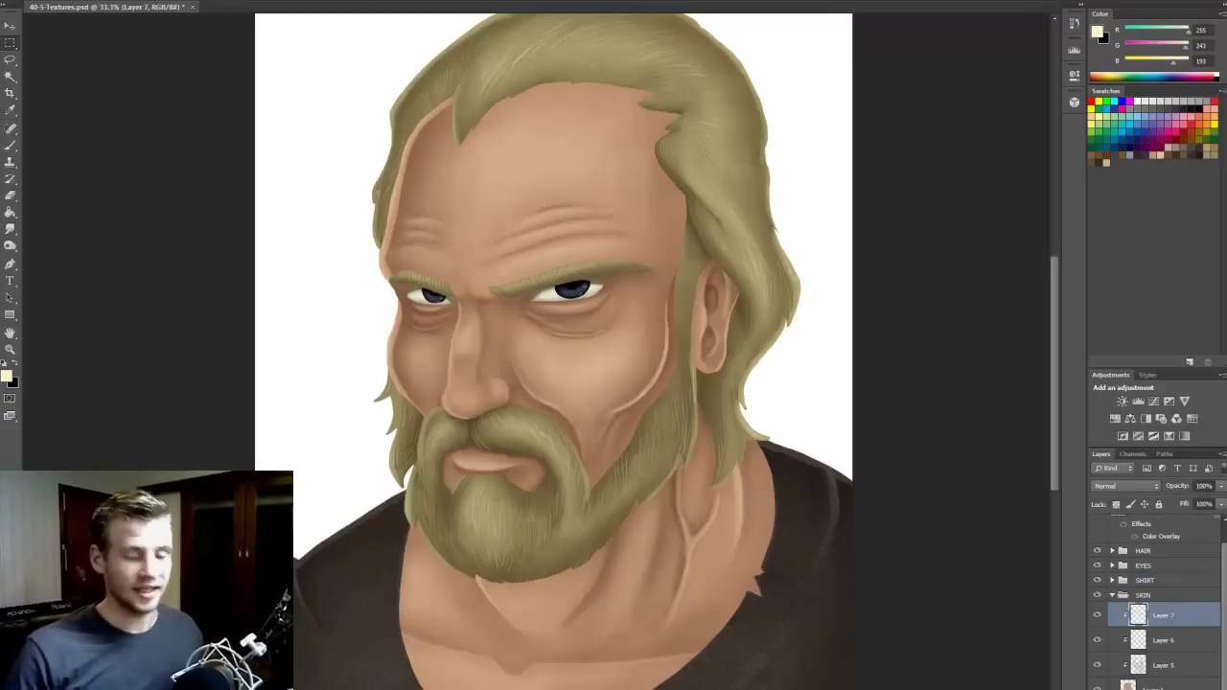
# Place the Leather0074_4_L texture from the CORE folder into the portrait above Layer 7
pyautogui.hotkey('alt', 'Tab')
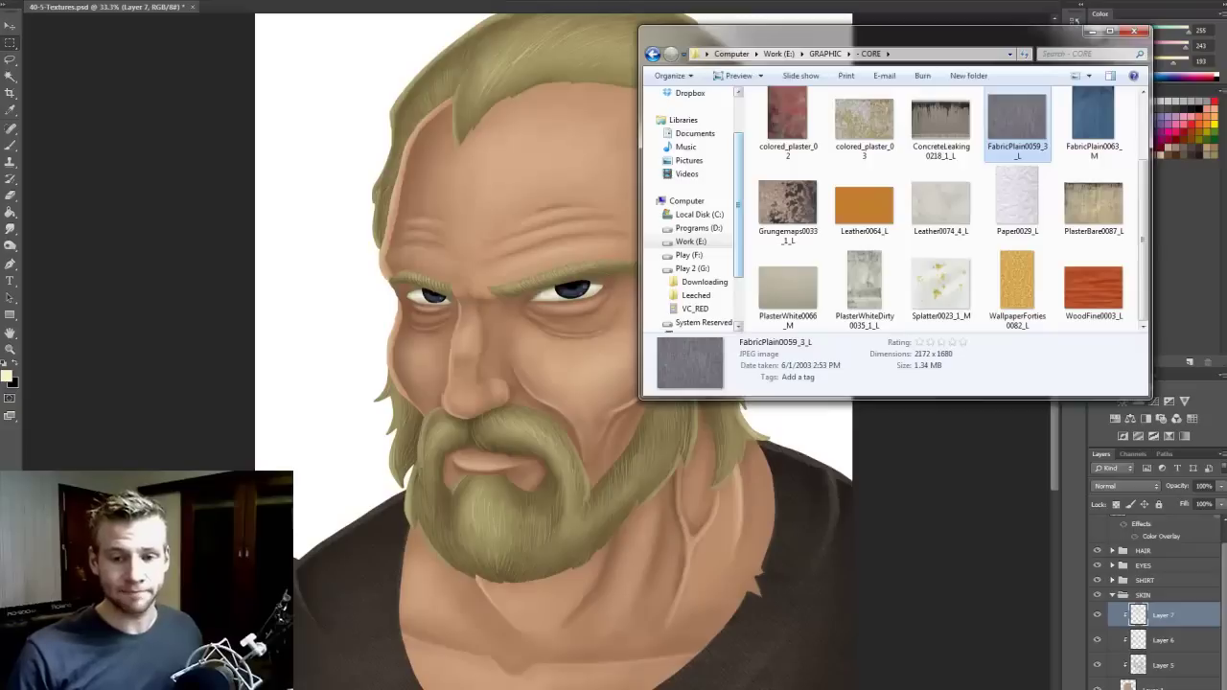
pyautogui.moveTo(1053, 35); pyautogui.dragTo(1226, 39)
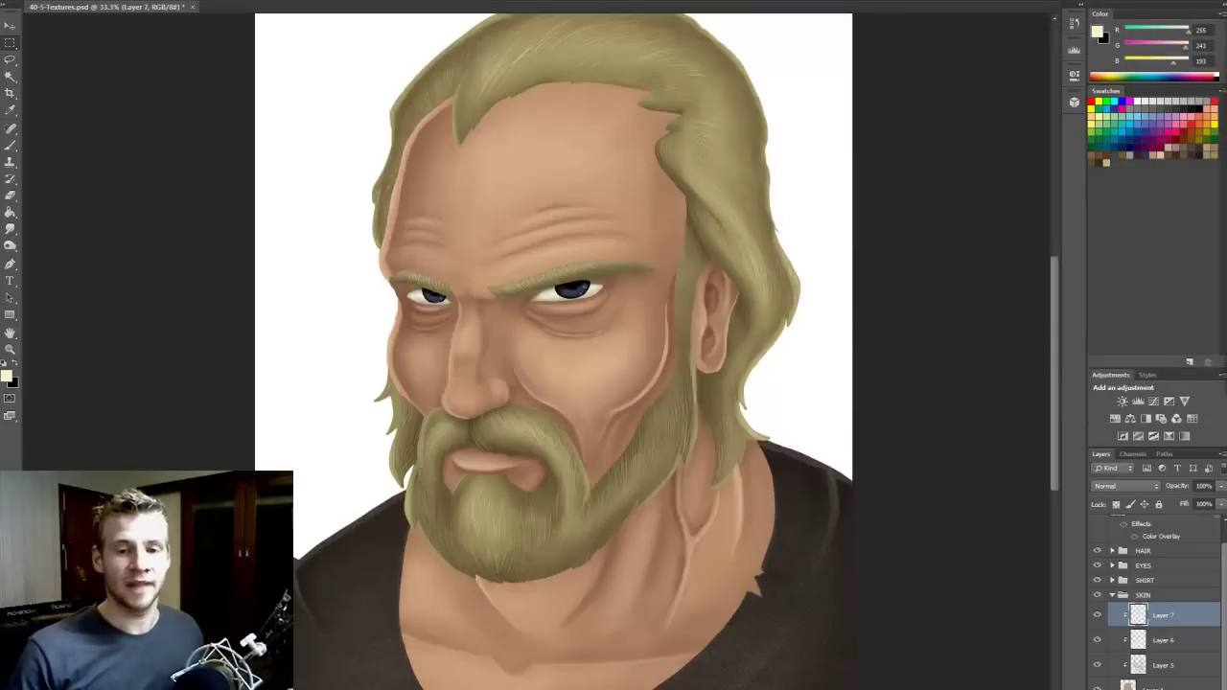
pyautogui.moveTo(1226, 402); pyautogui.dragTo(586, 395)
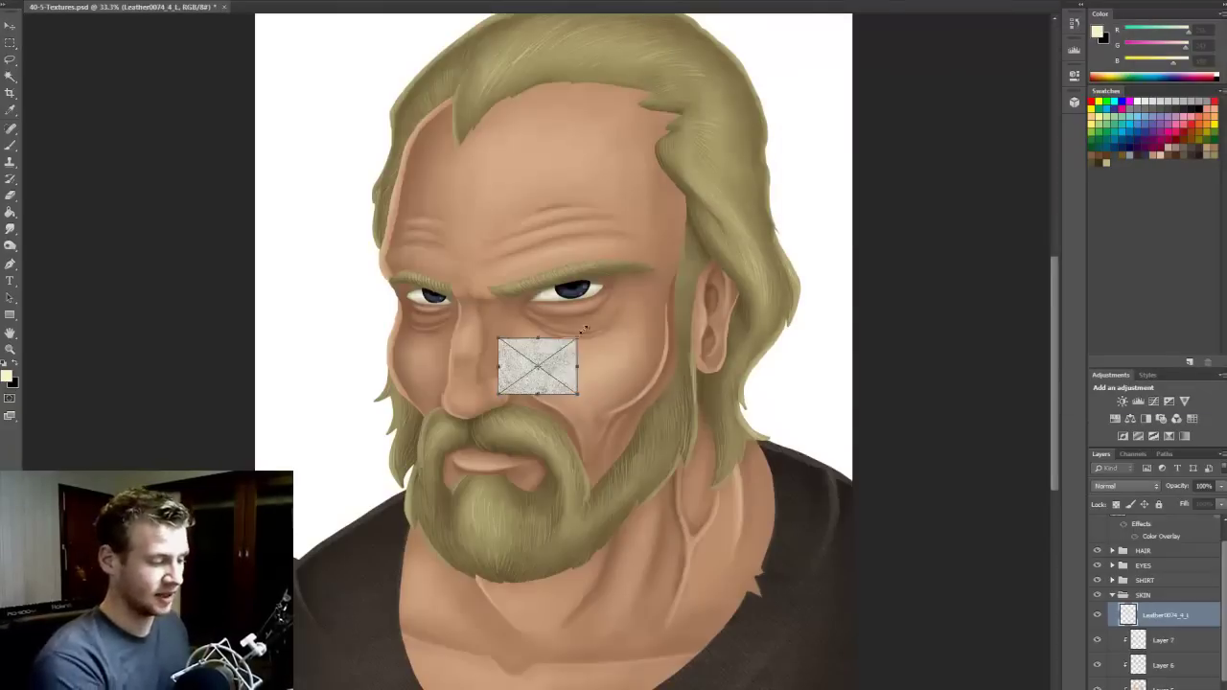
# Rotate the leather texture to portrait orientation, scale it up and position it so it covers the face and neck
pyautogui.moveTo(579, 338); pyautogui.dragTo(620, 366)
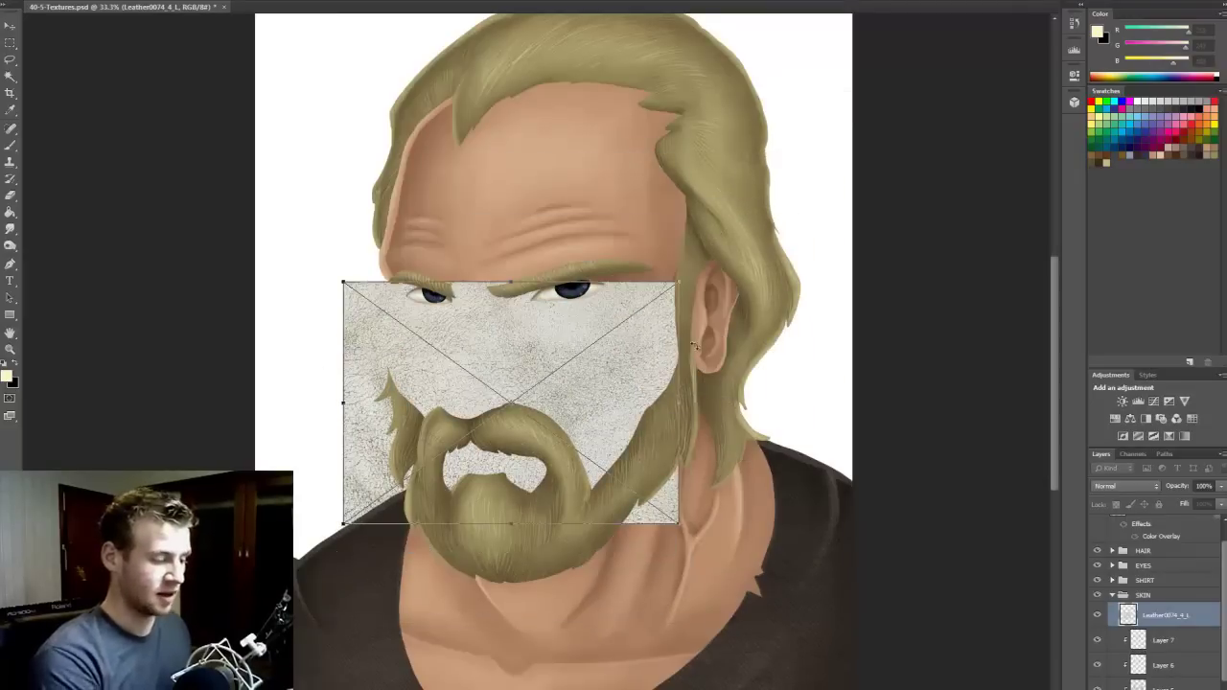
pyautogui.moveTo(689, 279); pyautogui.dragTo(638, 618)
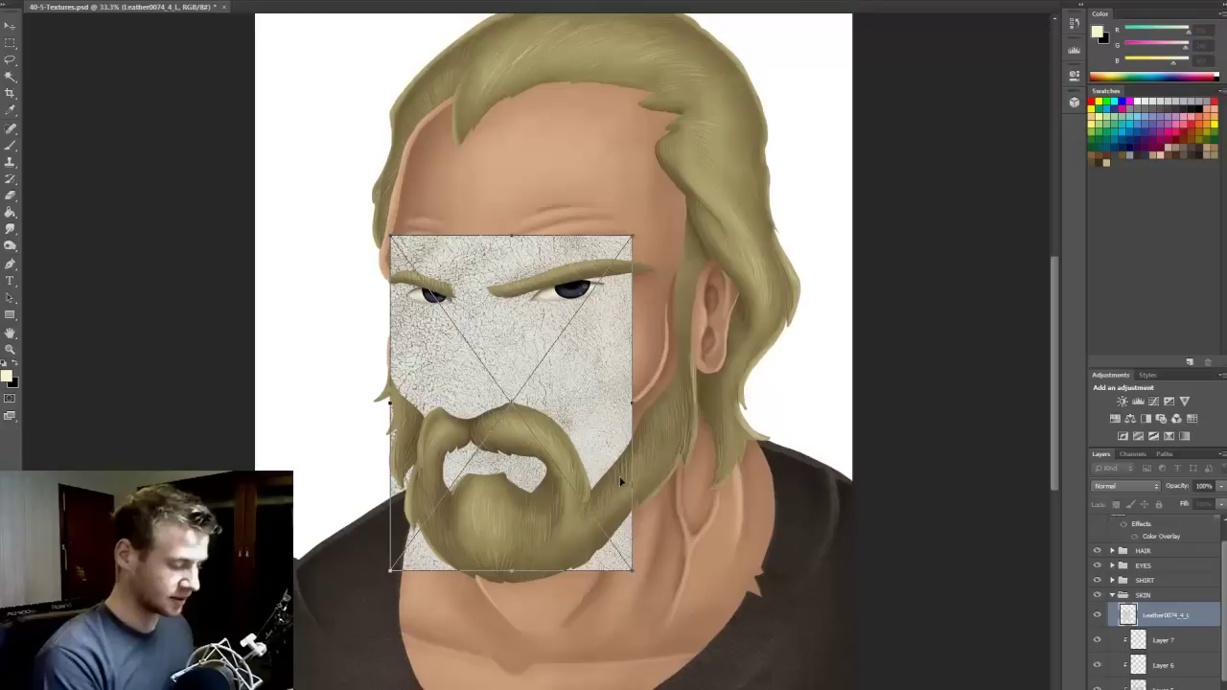
pyautogui.moveTo(599, 397); pyautogui.dragTo(525, 545)
pyautogui.moveTo(567, 382); pyautogui.dragTo(785, 75)
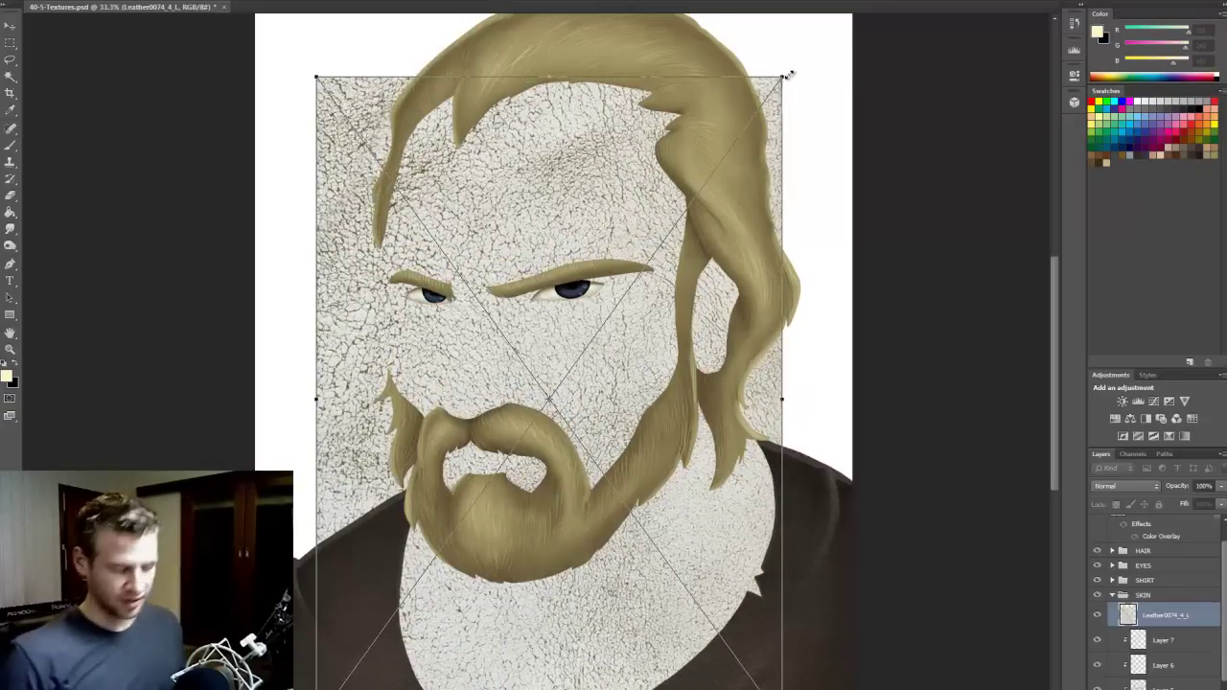
pyautogui.press('Return')
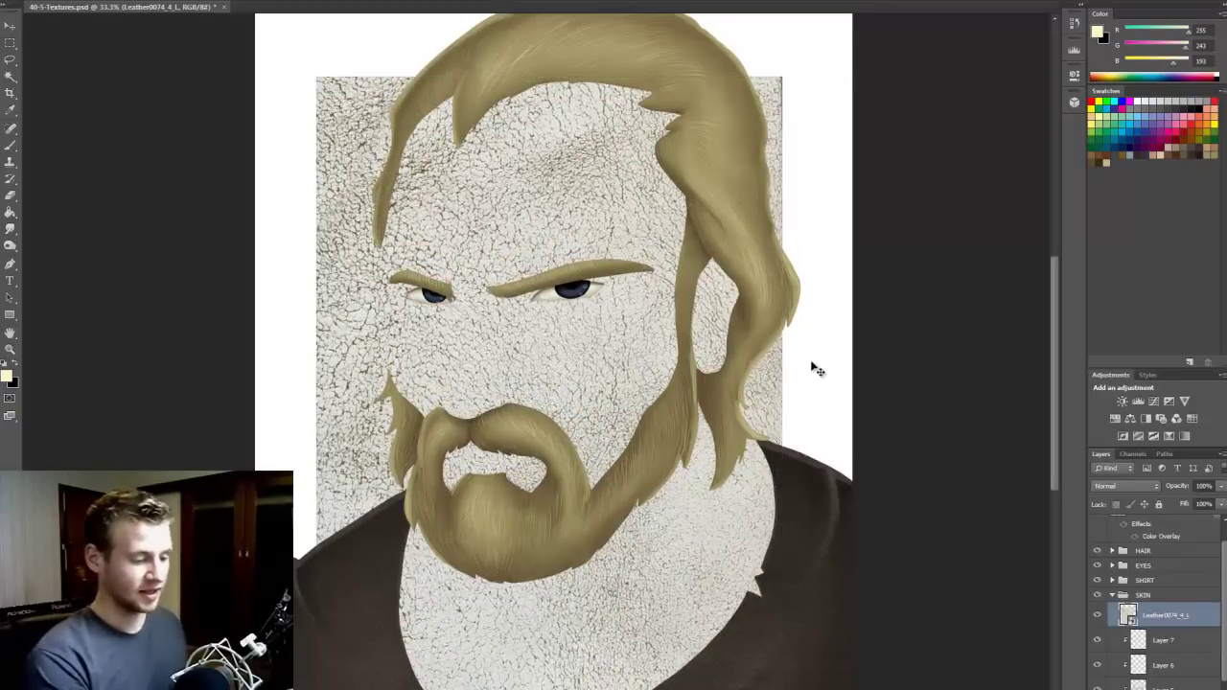
pyautogui.moveTo(759, 420); pyautogui.dragTo(778, 422)
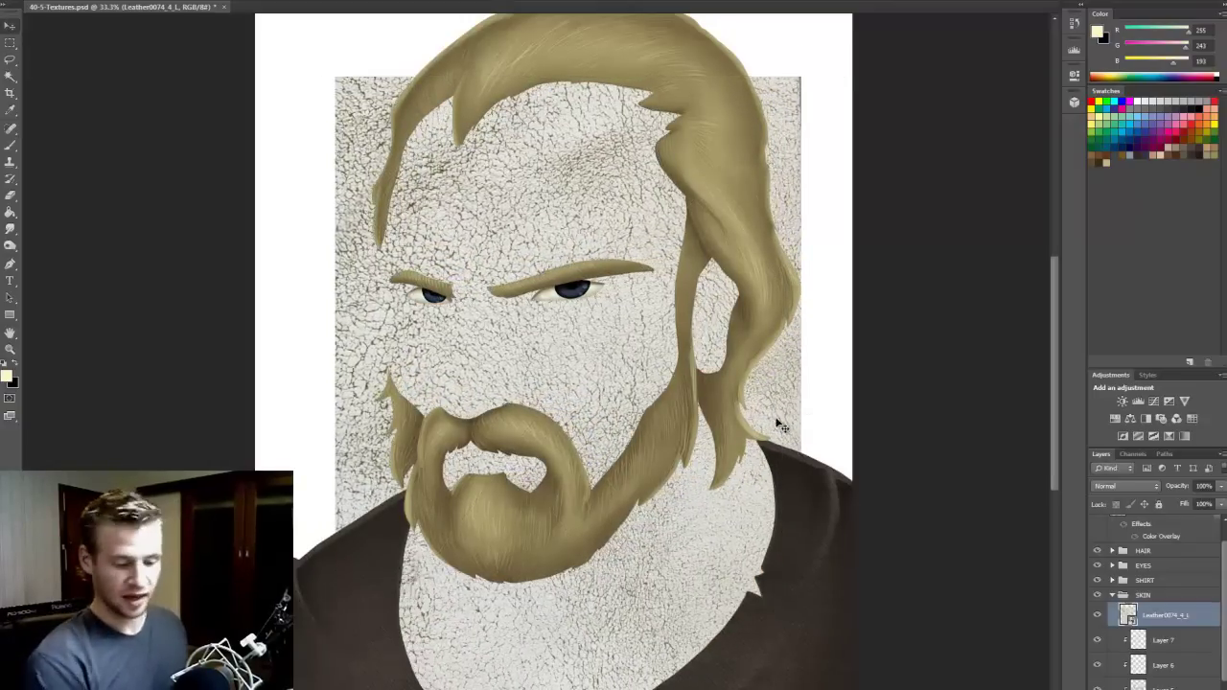
# Clip the Leather0074_4_L layer to the skin and rasterize it
pyautogui.keyDown('alt'); pyautogui.click(1187, 628); pyautogui.keyUp('alt')
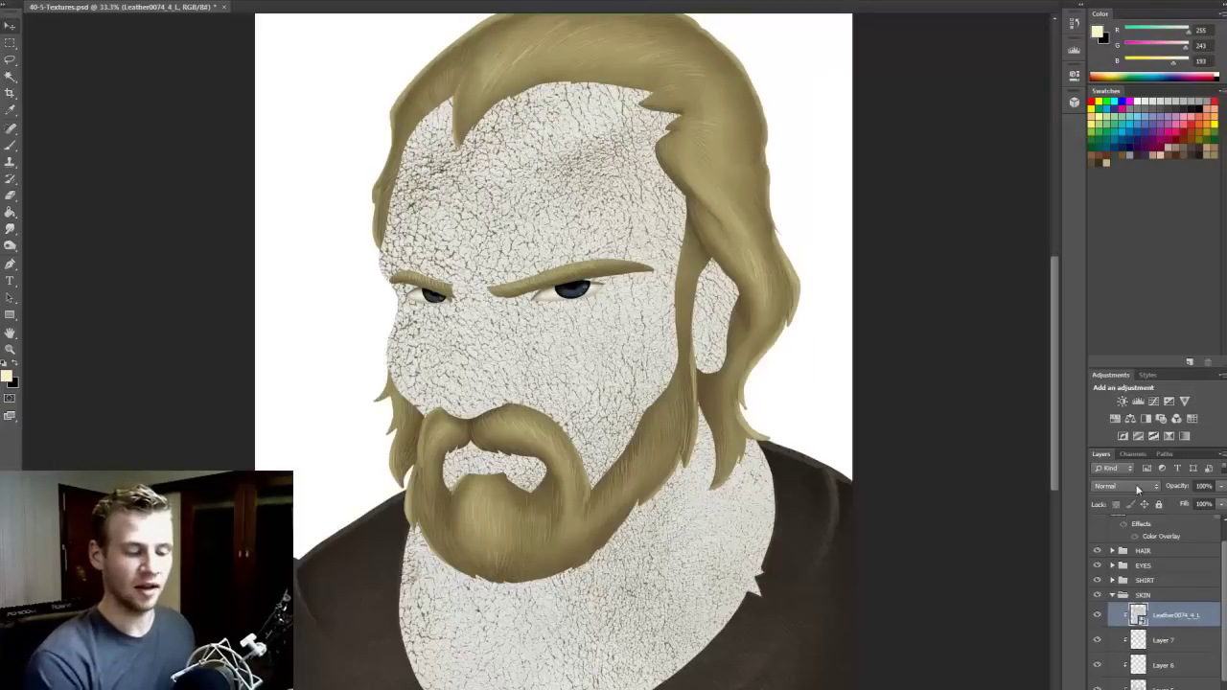
pyautogui.rightClick(1175, 615)
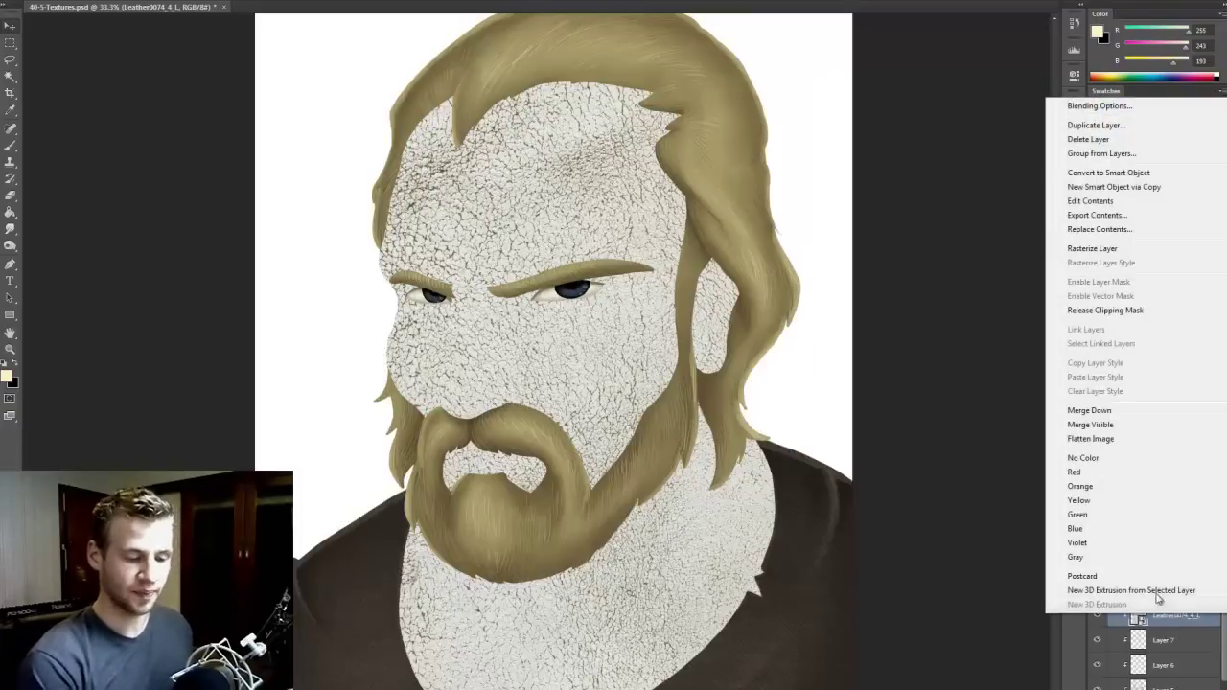
pyautogui.click(1112, 250)
# Compare blending modes on the clipped leather layer, including Darker Color, Color Dodge, Soft Light, Hard Mix and Subtract, and set it to Linear Burn
pyautogui.click(1117, 486)
pyautogui.click(1115, 486)
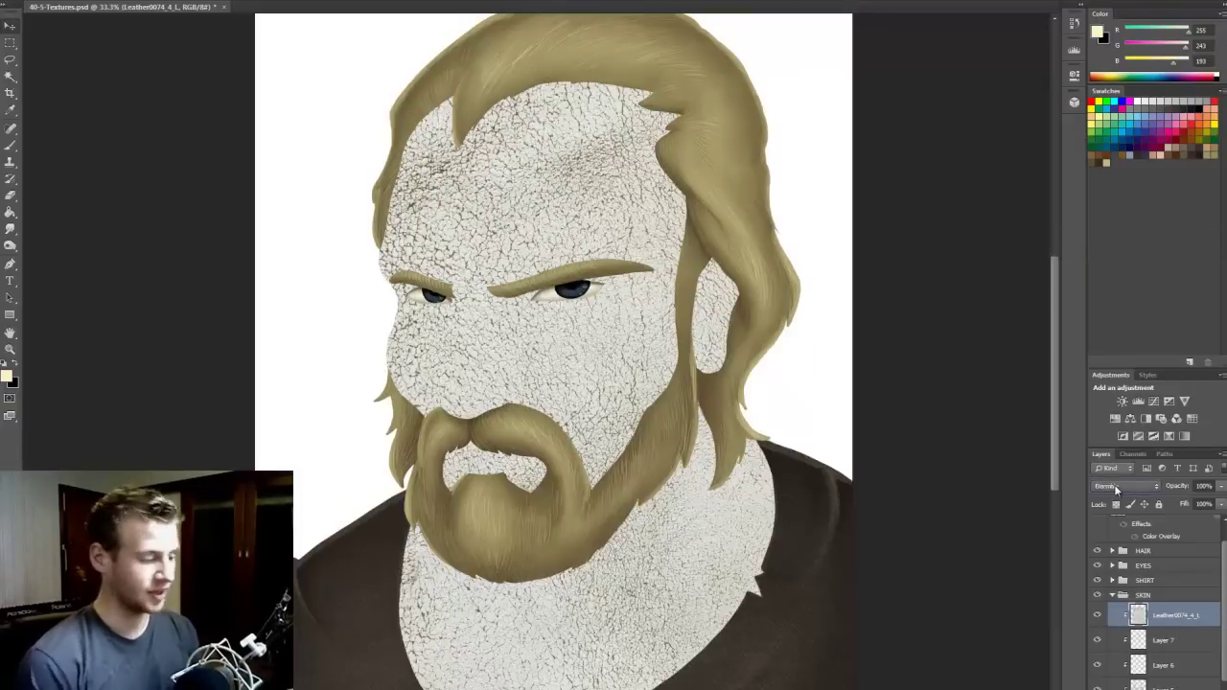
pyautogui.press('Down')
pyautogui.press('Down')
pyautogui.press('Down')
pyautogui.press('Down')
pyautogui.press('Down')
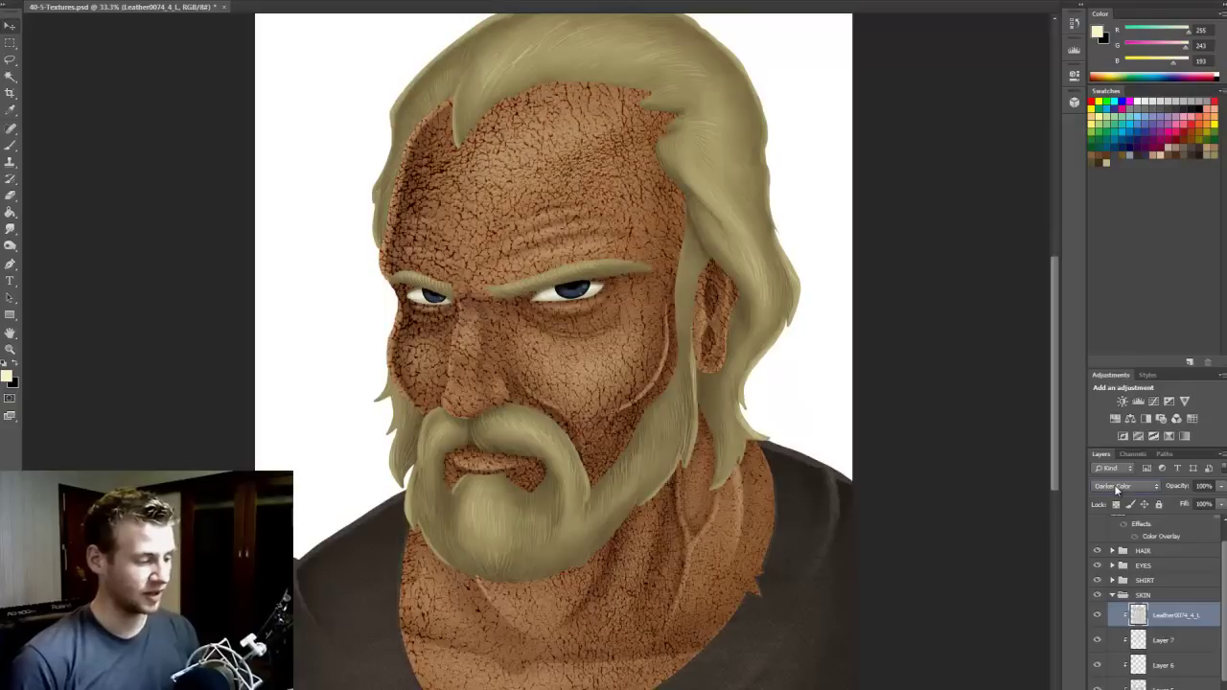
pyautogui.press('Down')
pyautogui.press('Up')
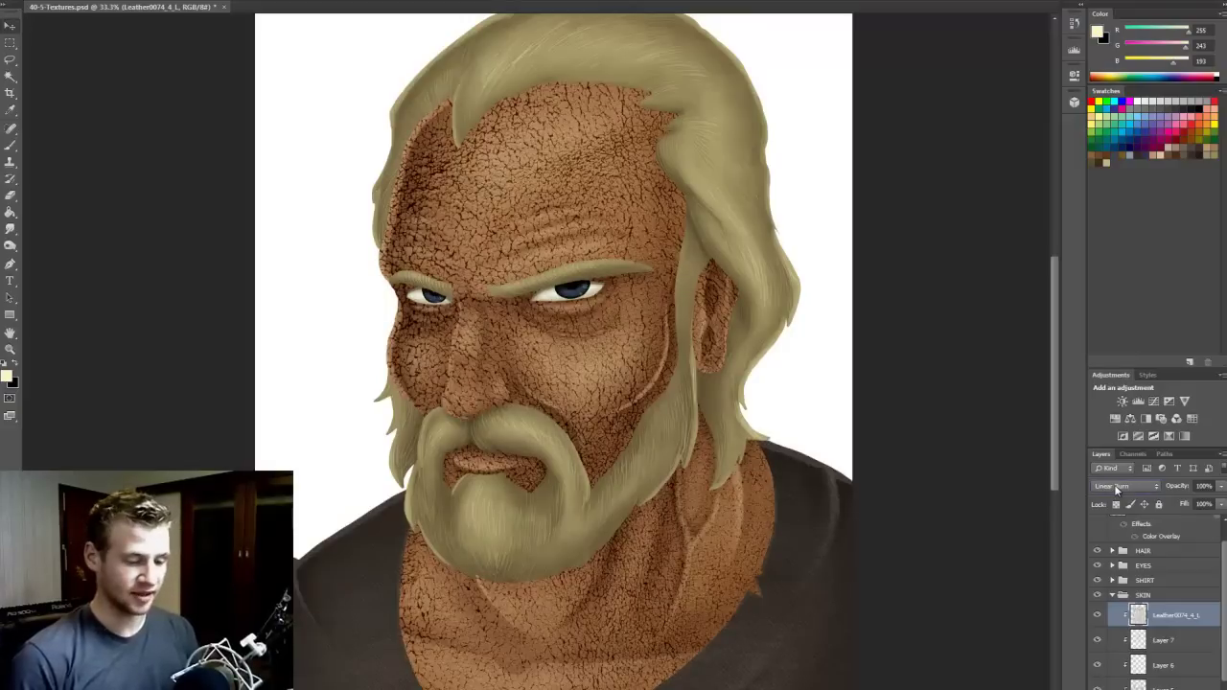
pyautogui.scroll(-7, 1114, 489)
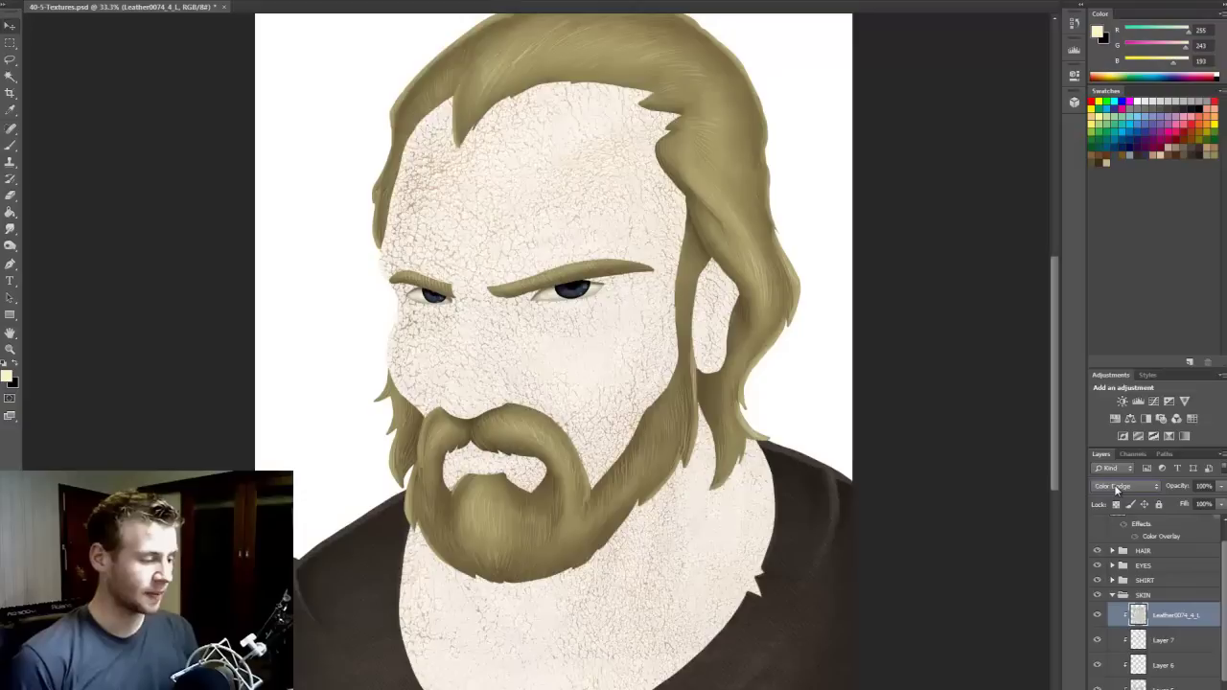
pyautogui.scroll(-1, 1115, 489)
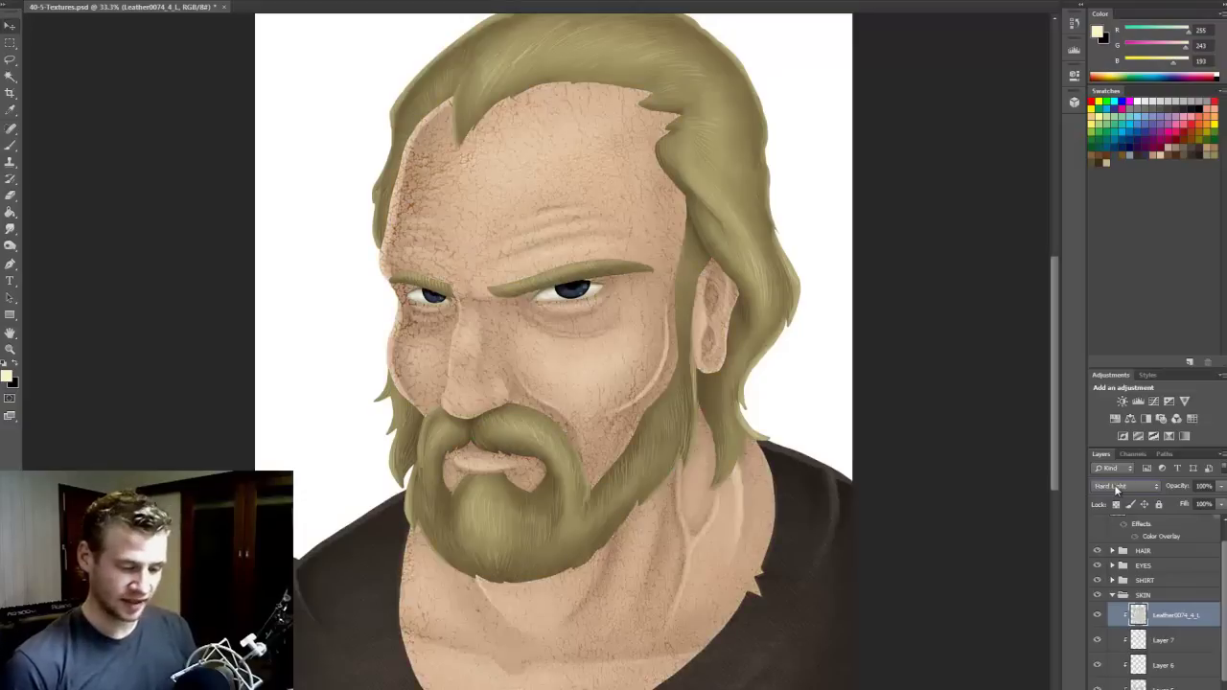
pyautogui.scroll(-1, 1115, 488)
pyautogui.scroll(3, 1115, 489)
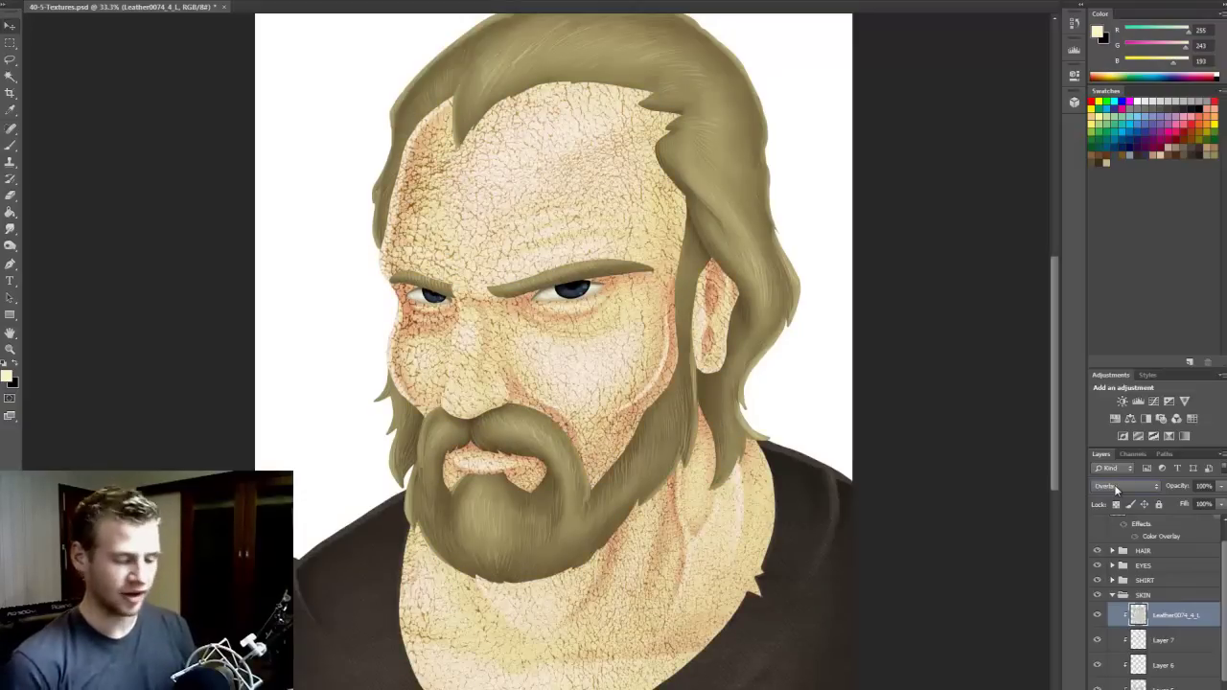
pyautogui.press('Down')
pyautogui.press('Up')
pyautogui.press('Down')
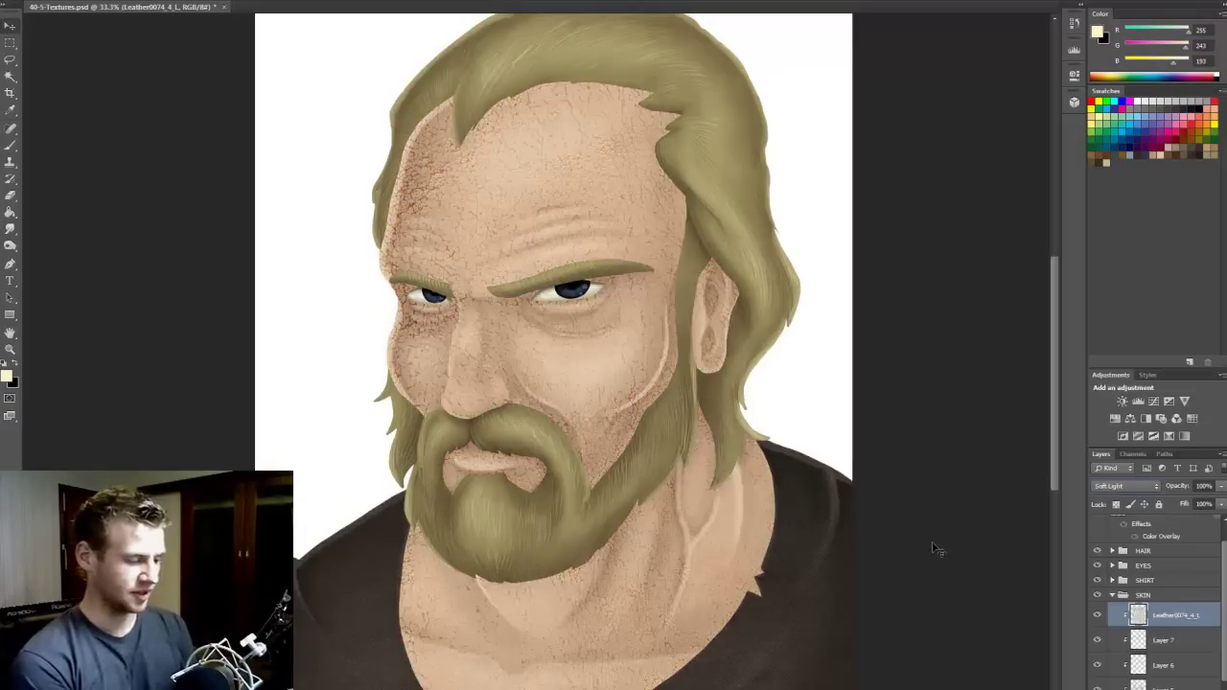
pyautogui.press('Down')
pyautogui.press('Down')
pyautogui.press('Down')
pyautogui.press('Down')
pyautogui.press('Down')
pyautogui.press('Down')
pyautogui.press('Down')
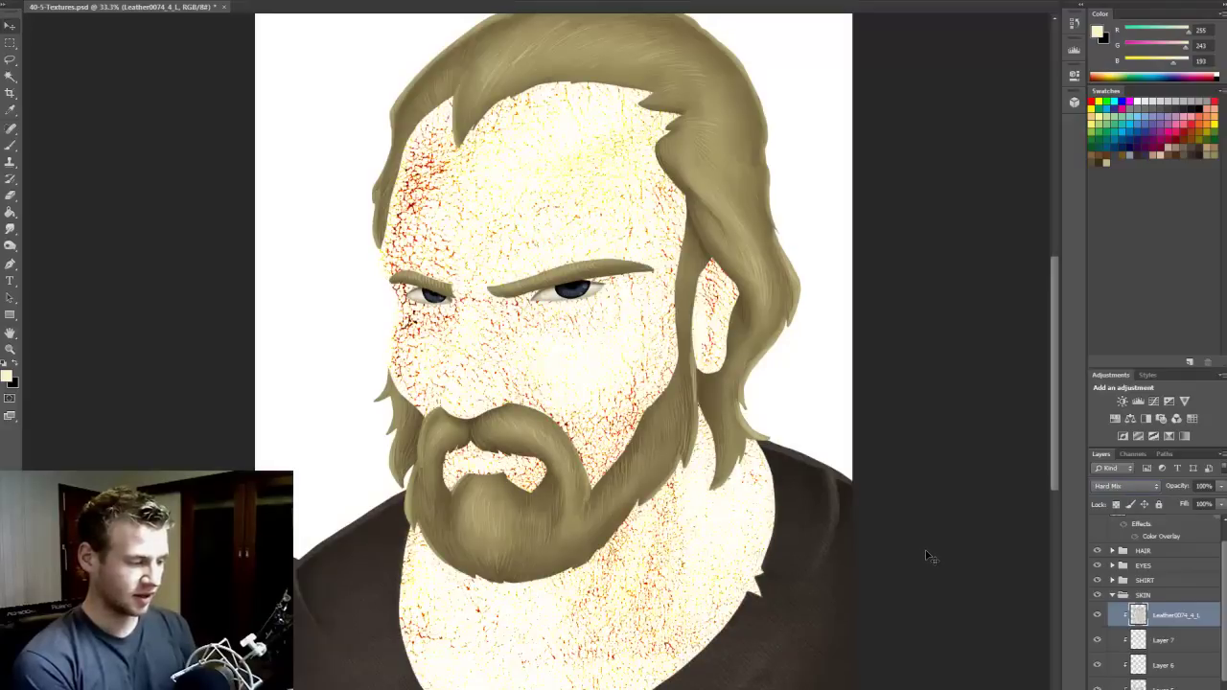
pyautogui.press('Down')
pyautogui.click(1115, 488)
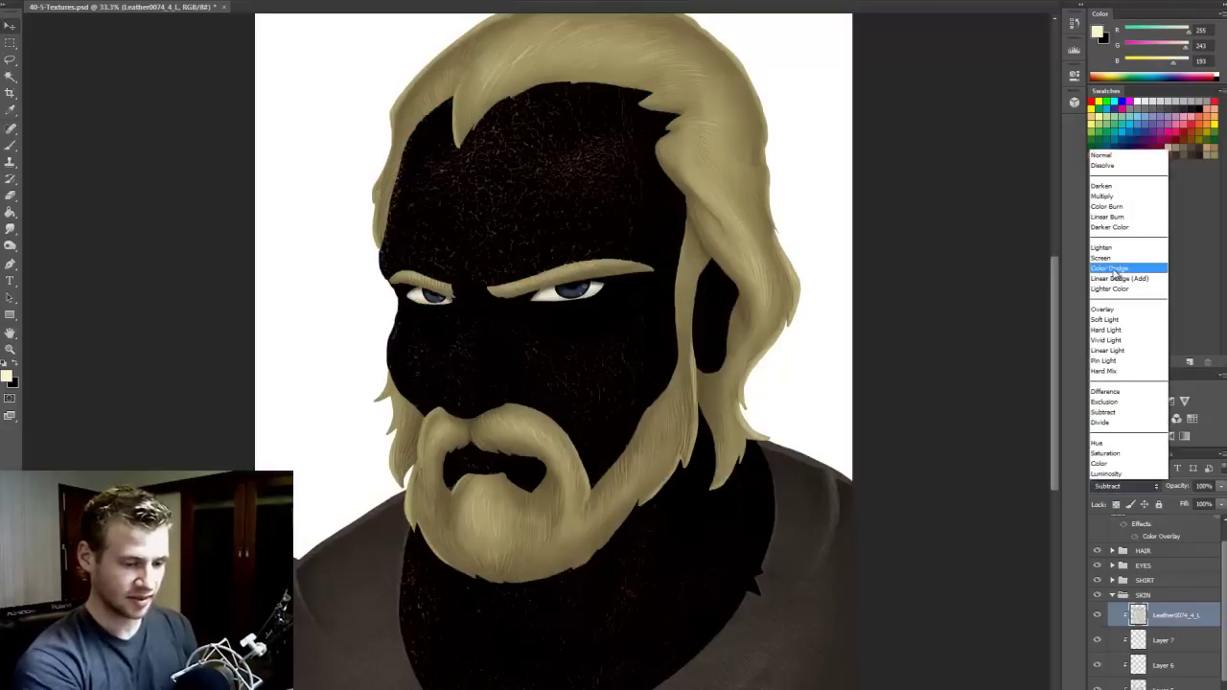
pyautogui.click(1115, 216)
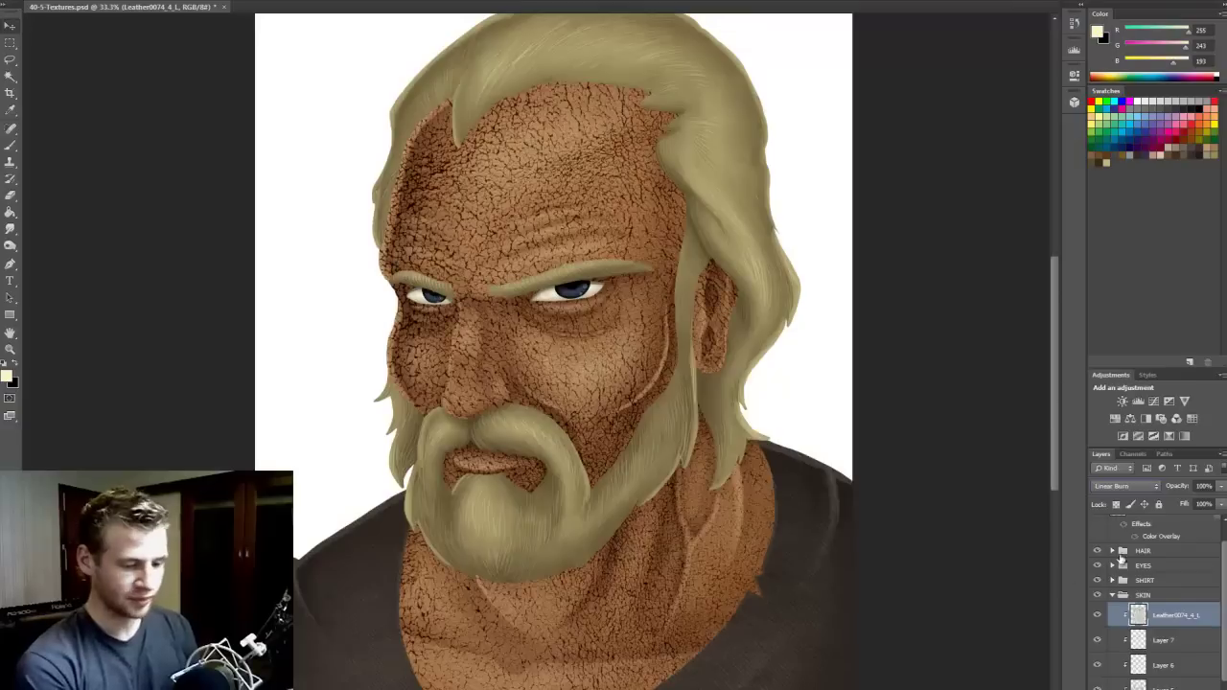
# Lower the opacity of the clipped Leather0074_4_L layer to 8% so the texture stays subtle on the skin
pyautogui.click(1221, 487)
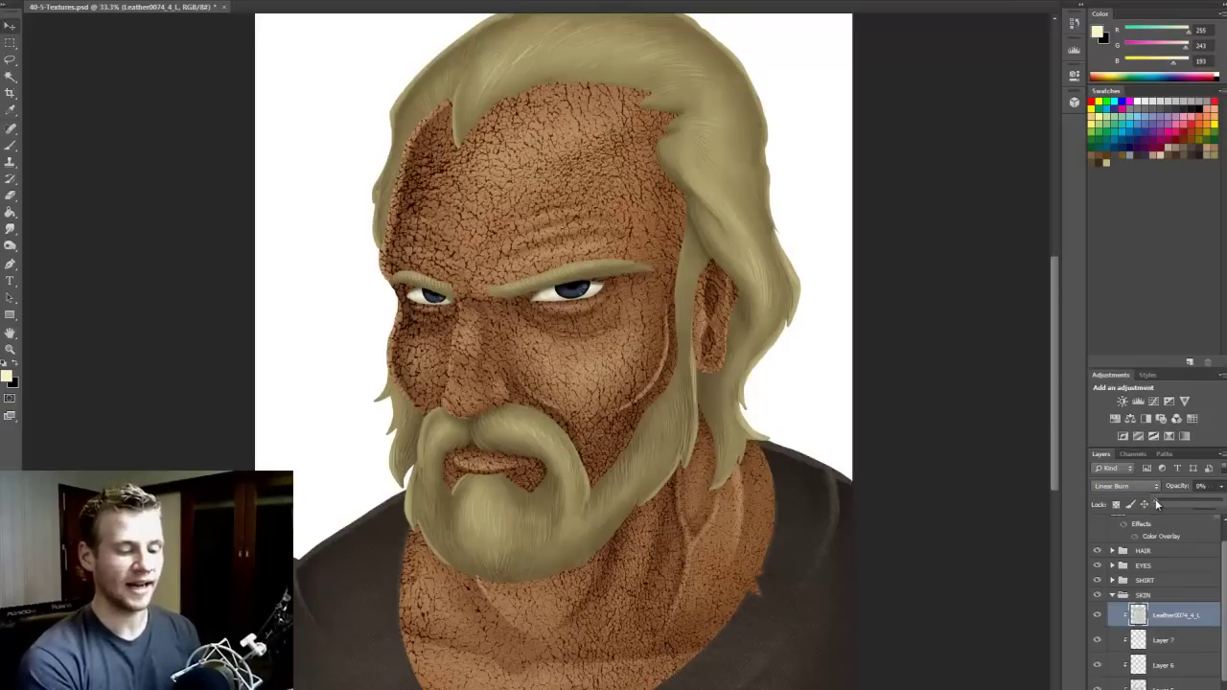
pyautogui.moveTo(1155, 499); pyautogui.dragTo(1161, 500)
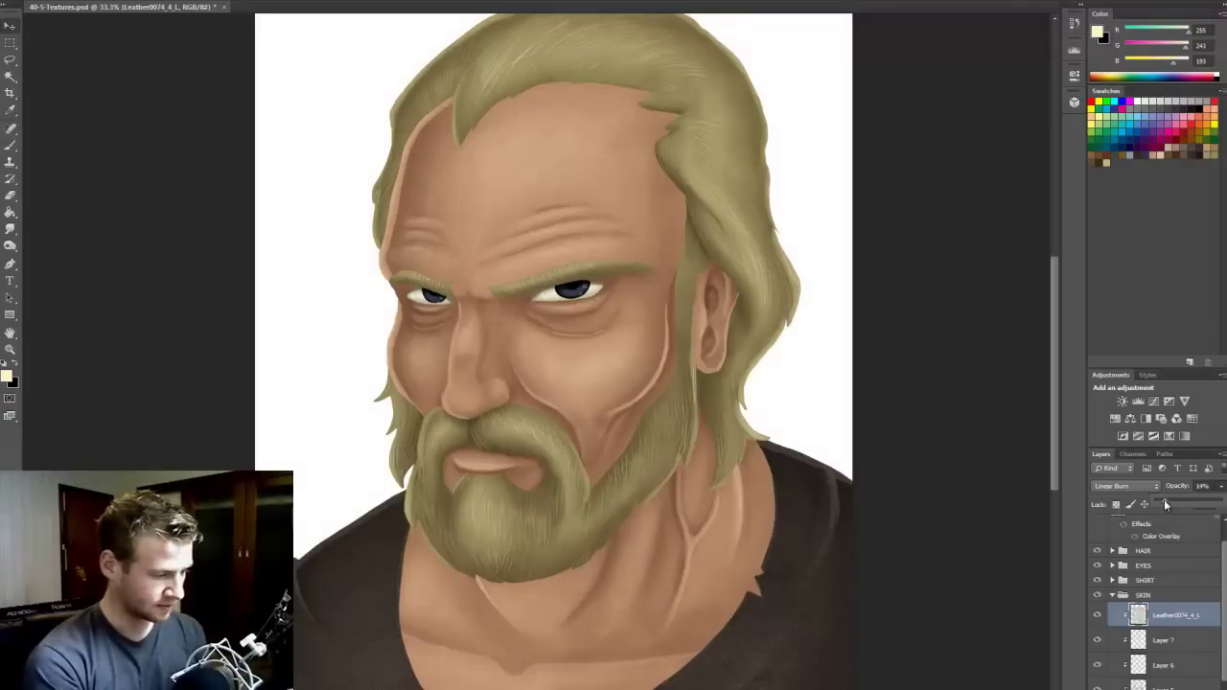
pyautogui.moveTo(1163, 500); pyautogui.dragTo(1162, 500)
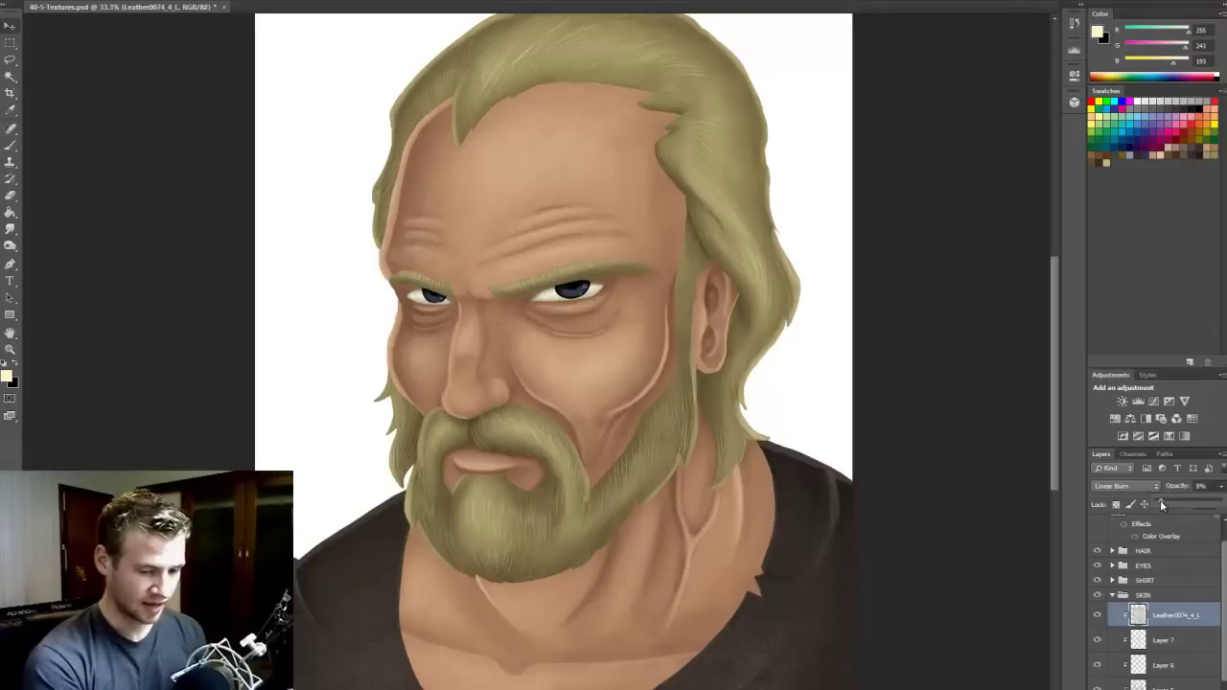
pyautogui.click(795, 513)
# Examine the leather texture on the face up close, return to the whole portrait and collapse the SKIN group
pyautogui.press('z')
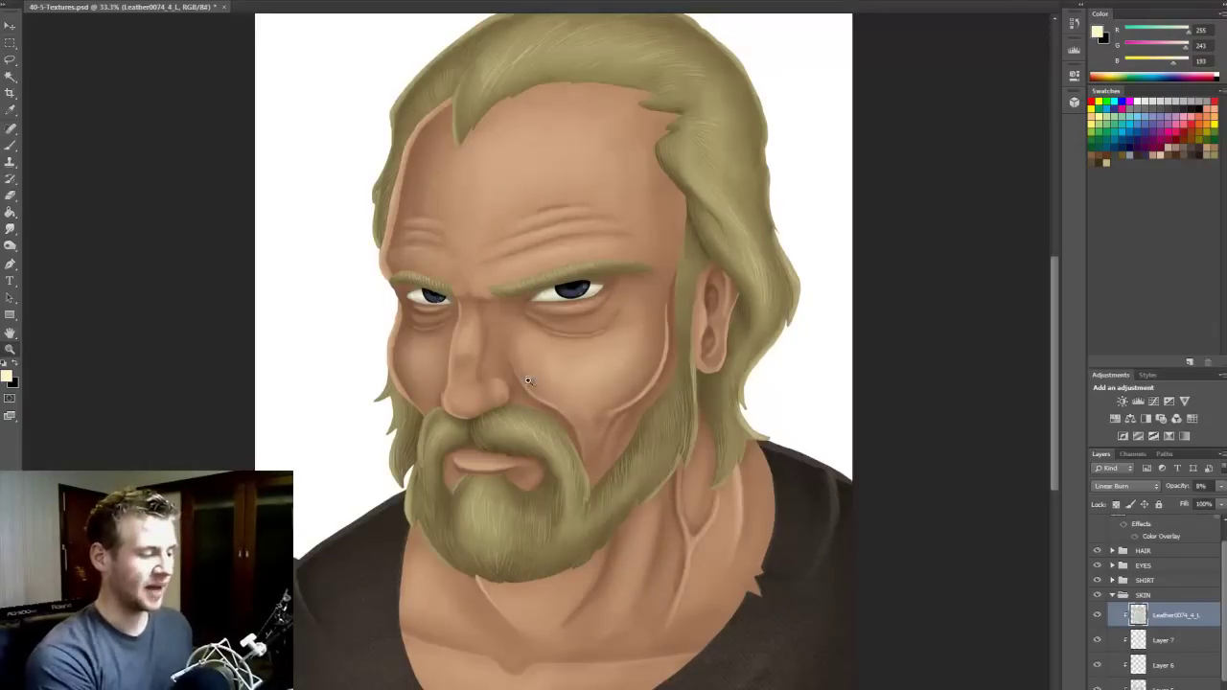
pyautogui.click(524, 374)
pyautogui.click(495, 277)
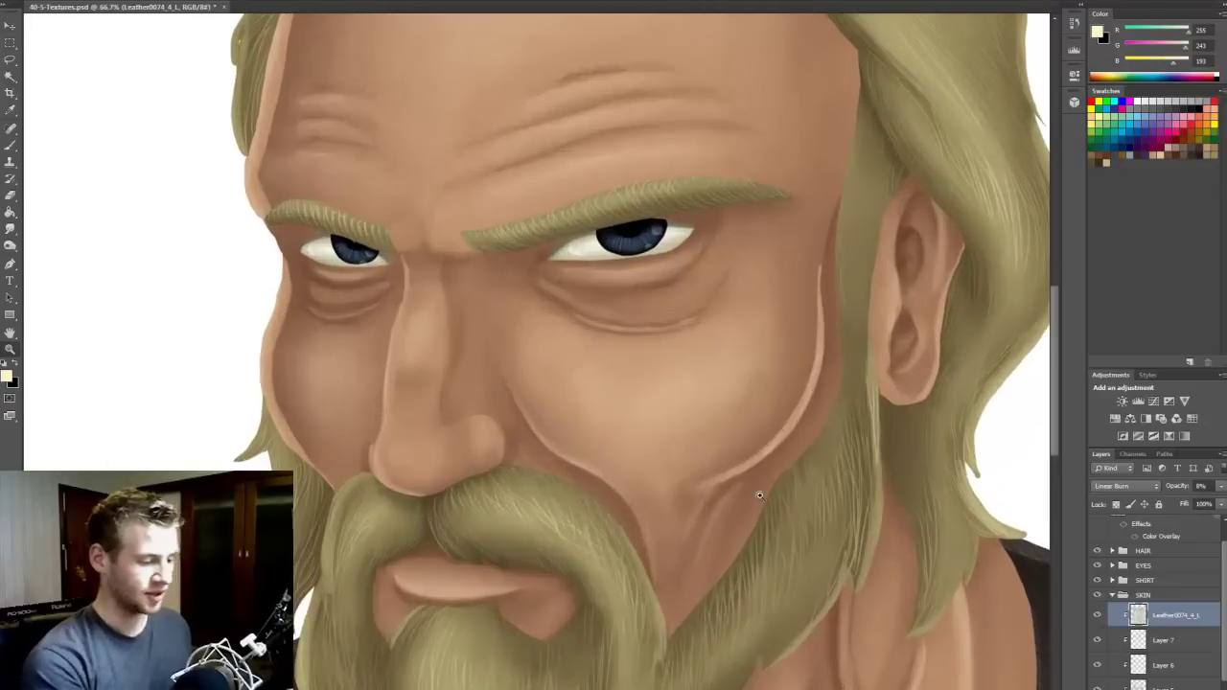
pyautogui.moveTo(1059, 425)
pyautogui.mouseDown()
pyautogui.moveTo(1062, 379)
pyautogui.moveTo(1041, 488)
pyautogui.moveTo(1049, 437)
pyautogui.mouseUp()
pyautogui.rightClick(644, 359)
pyautogui.click(672, 367)
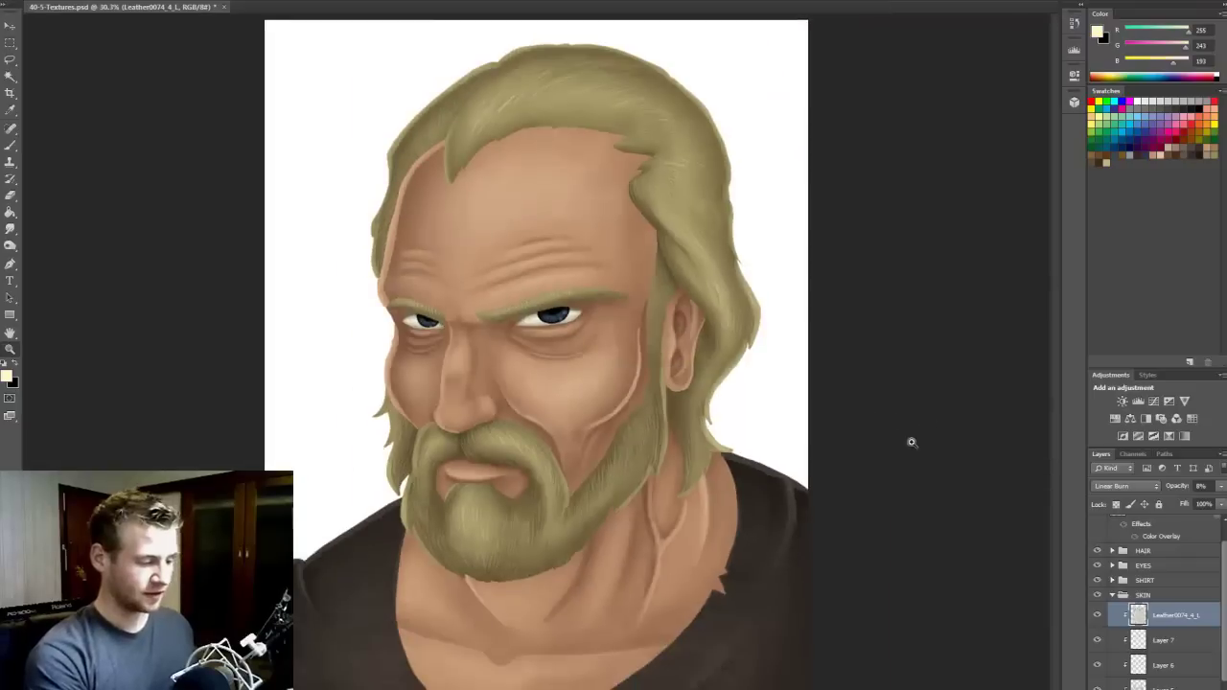
pyautogui.press('m')
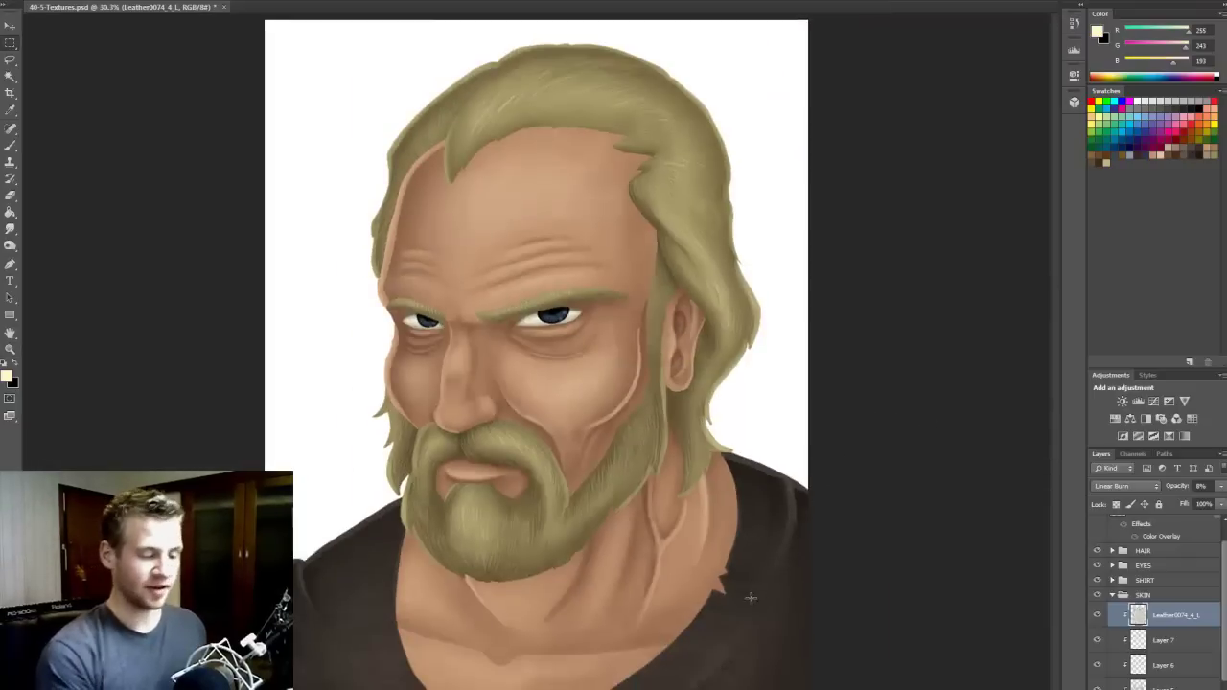
pyautogui.click(1112, 595)
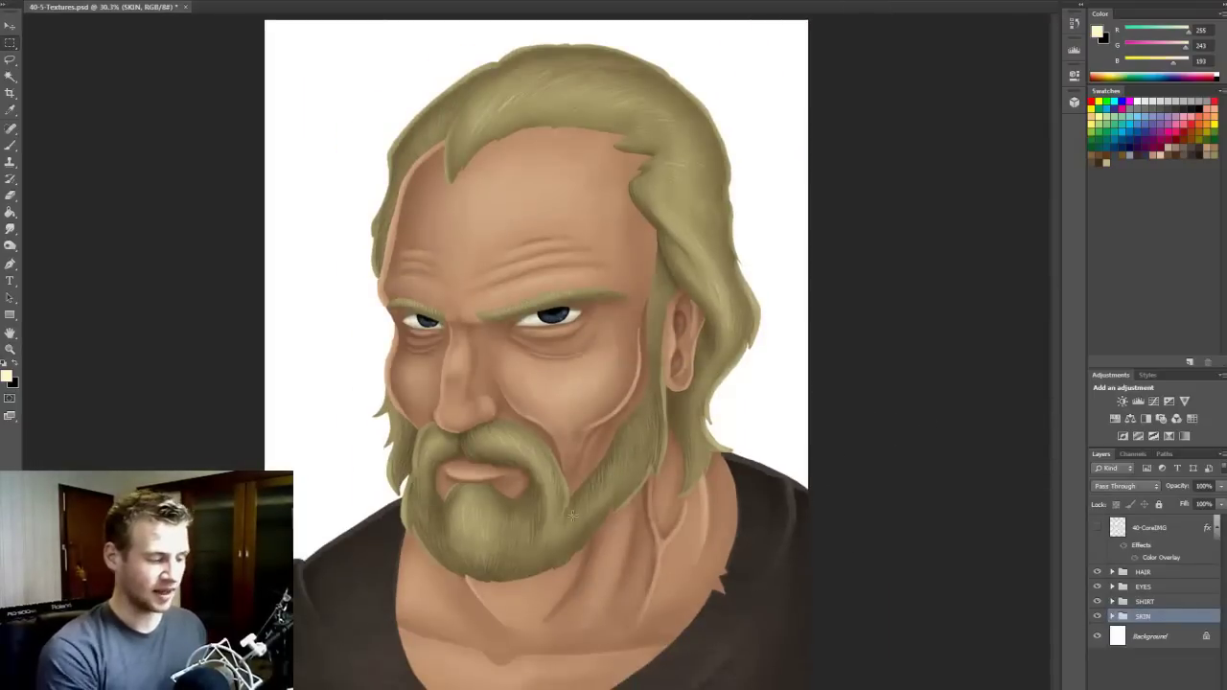